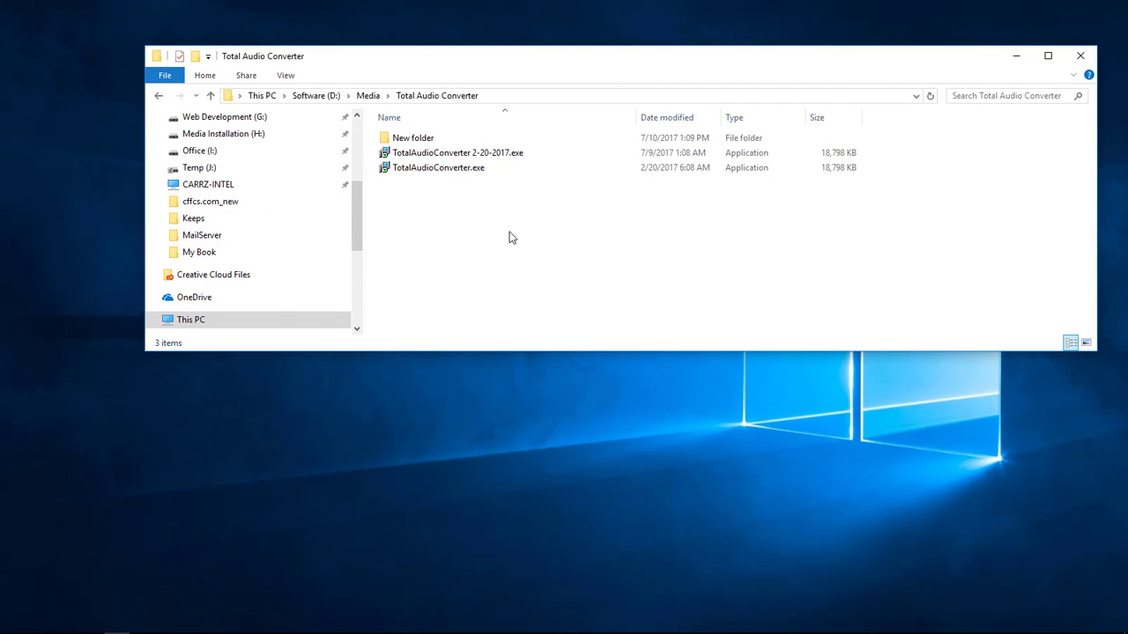
Step: Run the TotalAudioConverter 2-20-2017.exe installer from D:\Media\Total Audio Converter
left_click(466, 157)
left_click(464, 170)
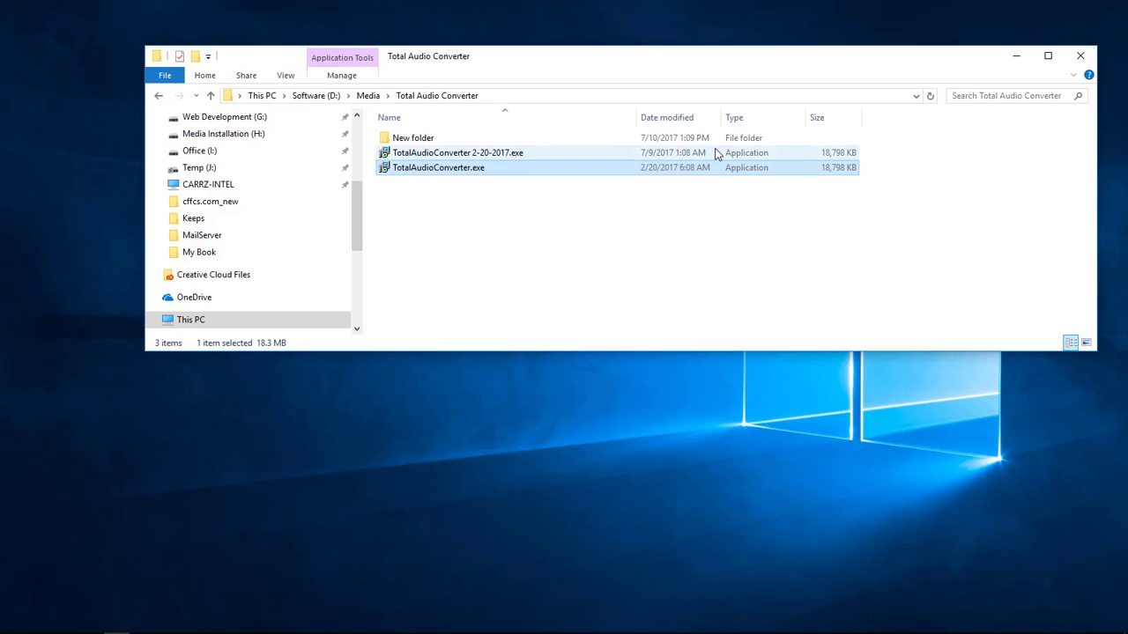
left_click(726, 225)
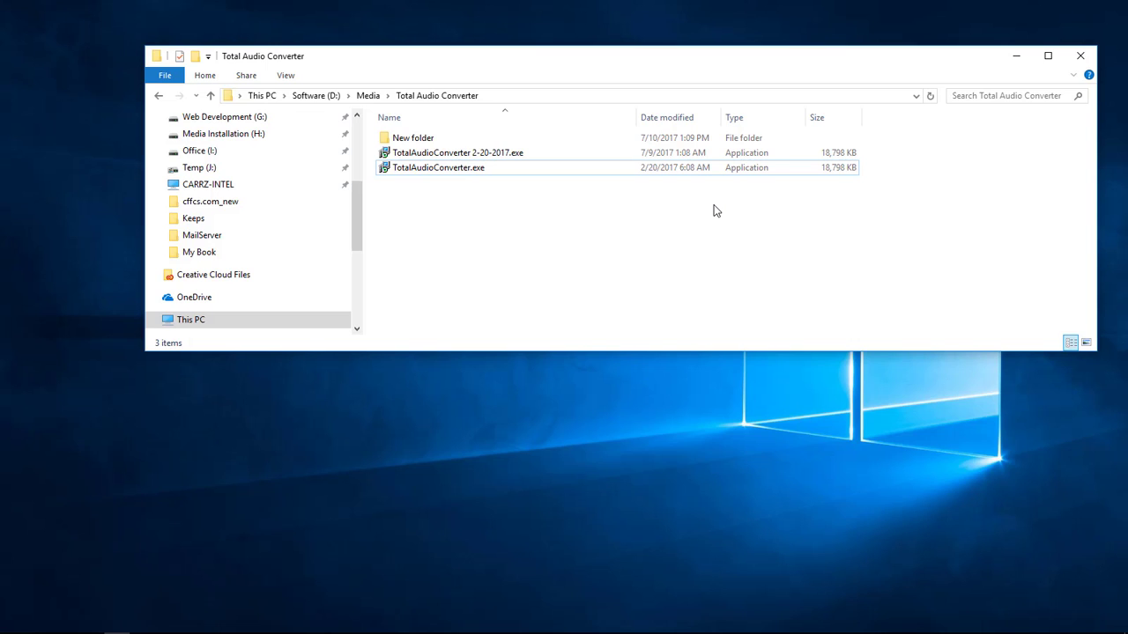
double_click(495, 156)
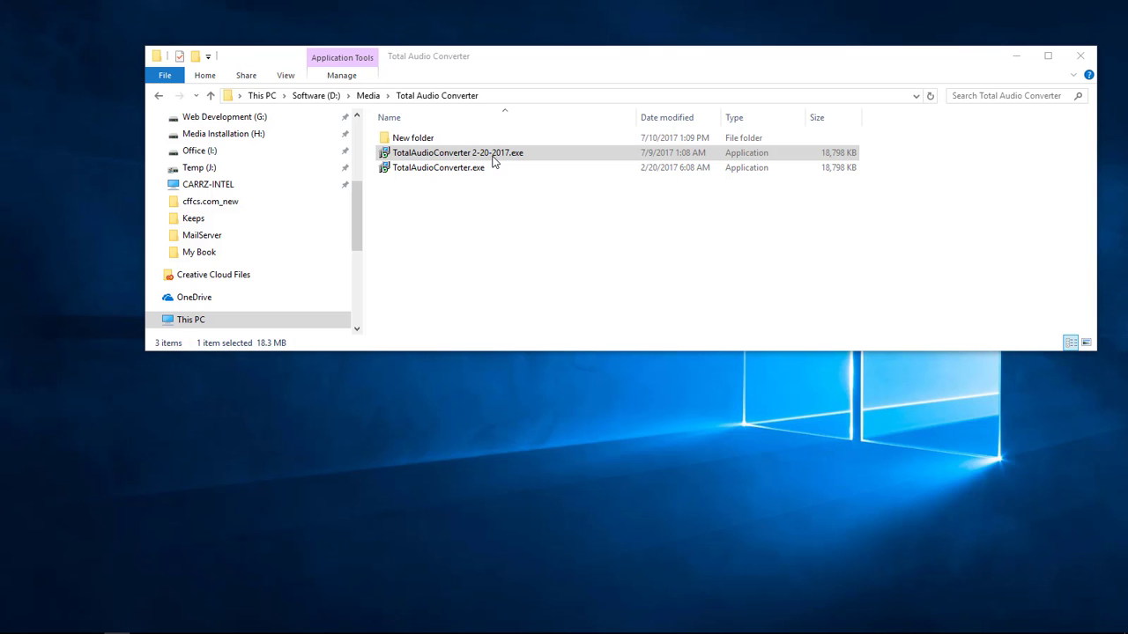
left_click(493, 161)
Step: Install in English to C:\Program Files (x86)\CoolUtils\TotalAudioConverter, then widen the folder tree
double_click(493, 161)
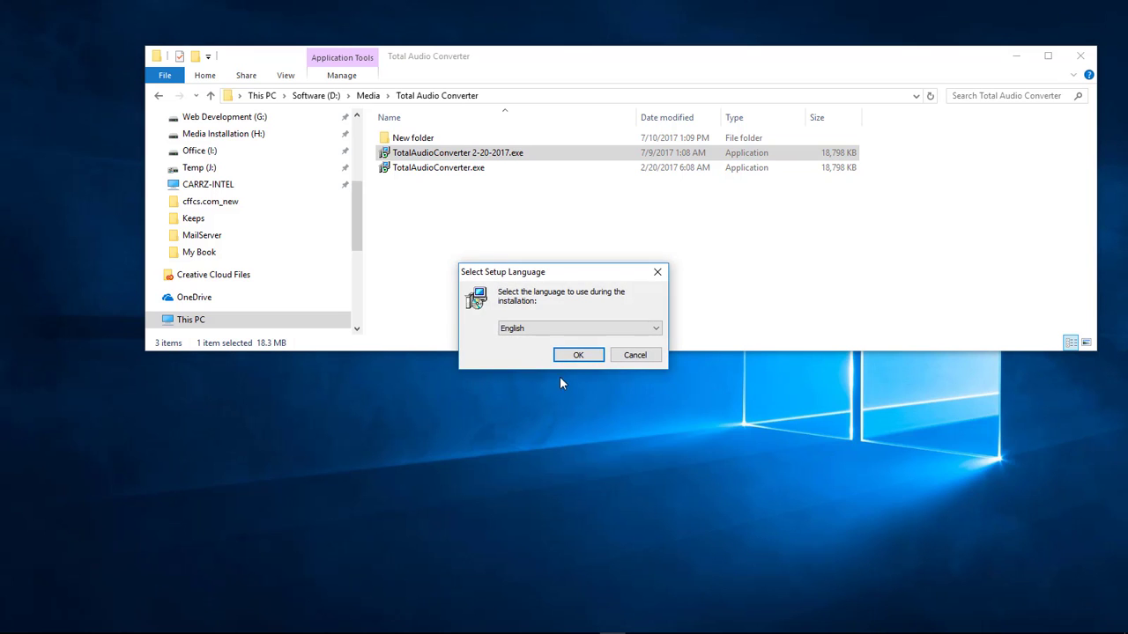
left_click(573, 356)
left_click(642, 436)
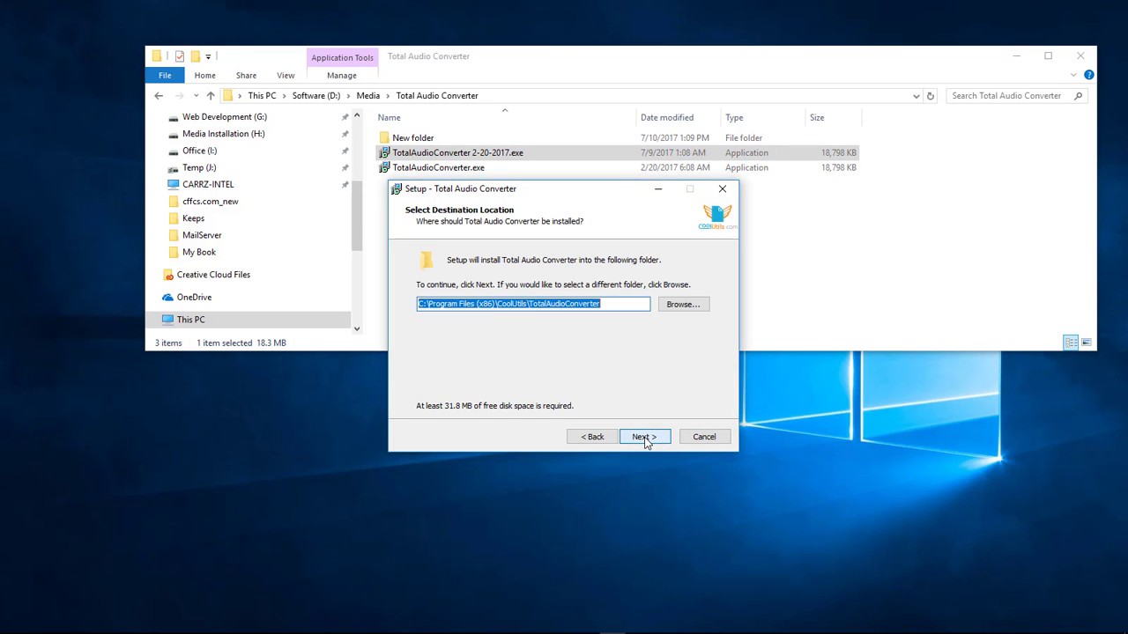
left_click(636, 439)
left_click(642, 437)
left_click(642, 437)
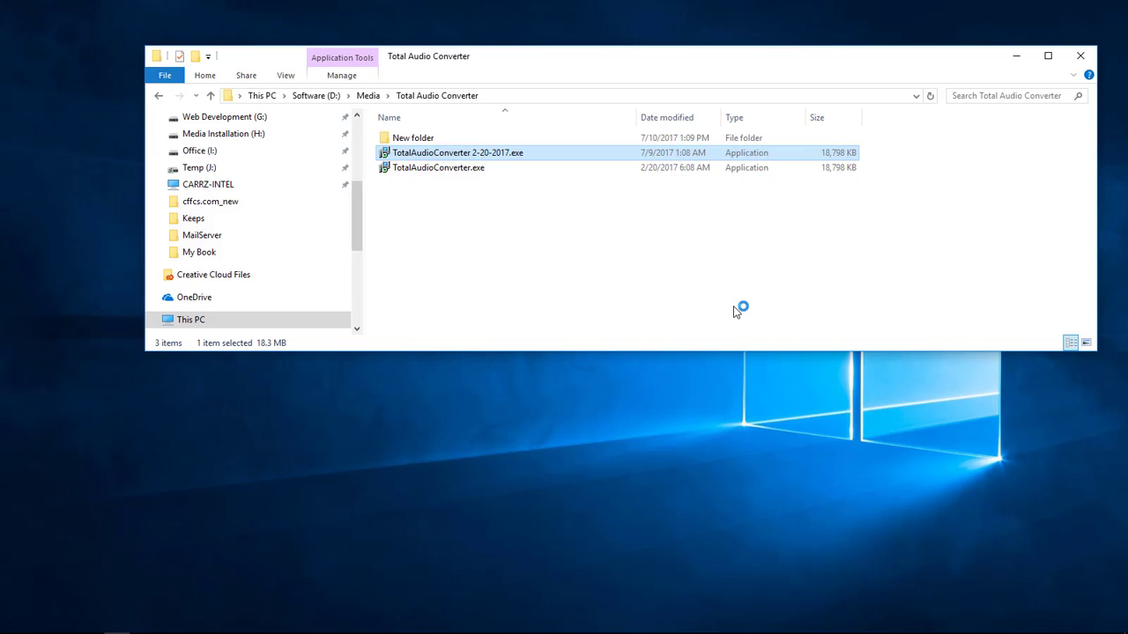
left_click_drag(116, 212, 214, 215)
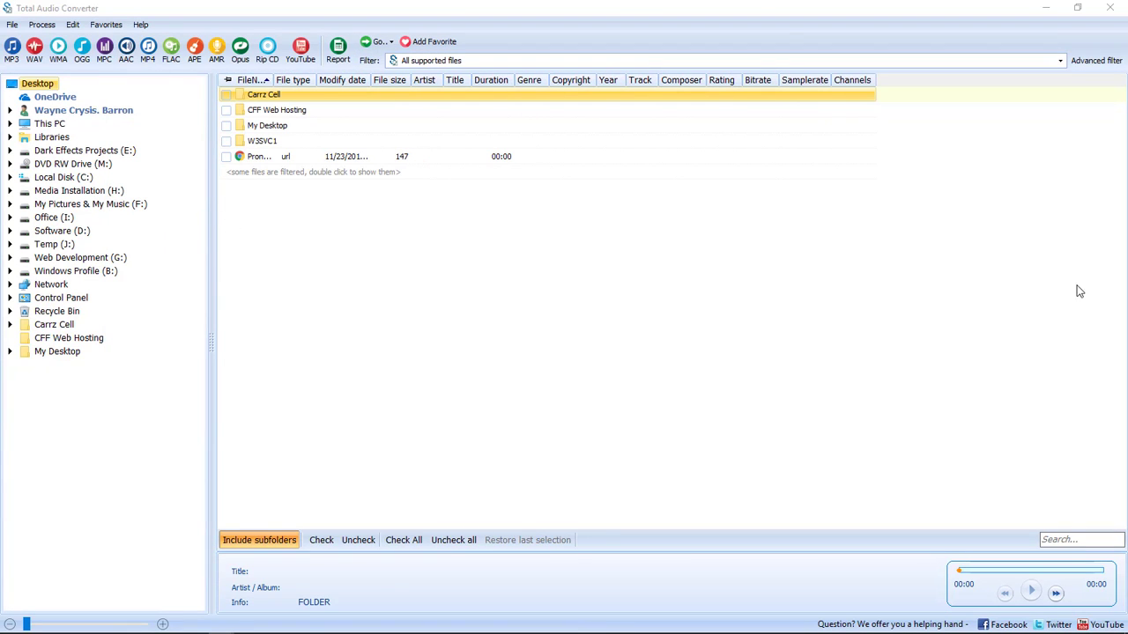
Step: Browse to F:\Music\Girl\Girl\1982 - Wasted Youth\CD-1 - Wasted Youth
left_click(10, 203)
left_click(22, 284)
scroll(149, 339, "down", 10)
left_click(67, 272)
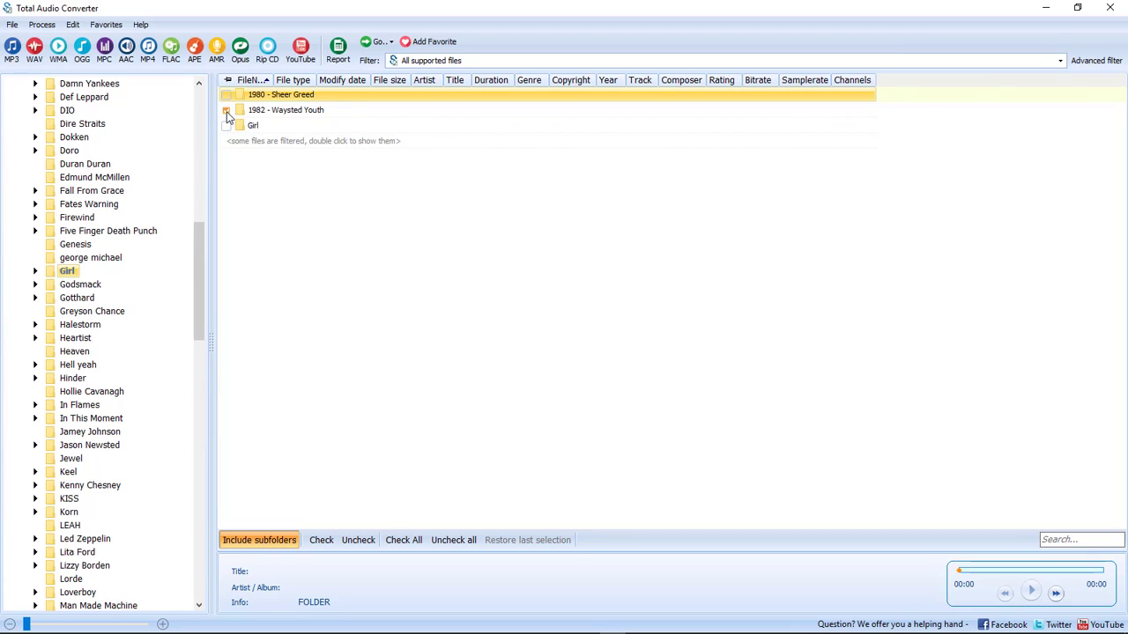
double_click(244, 126)
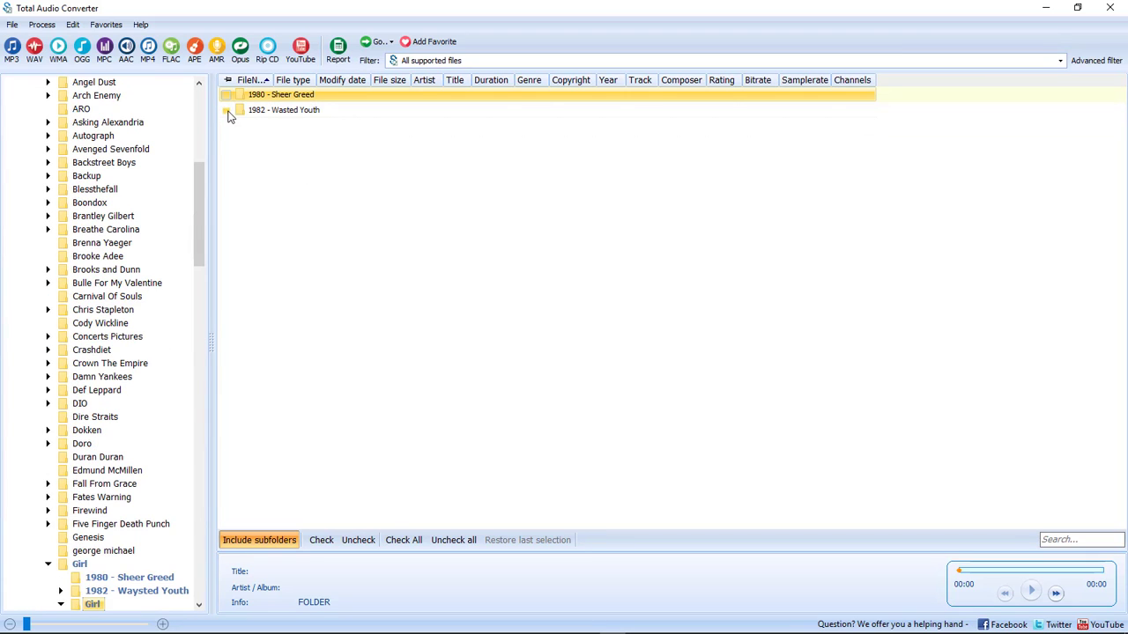
double_click(243, 112)
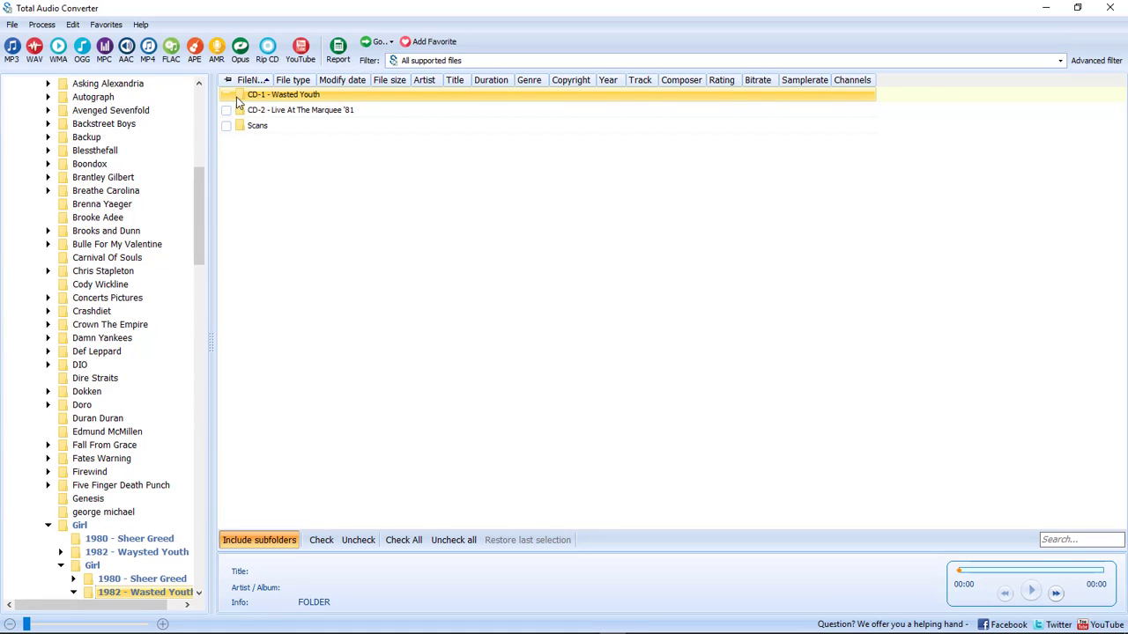
double_click(236, 97)
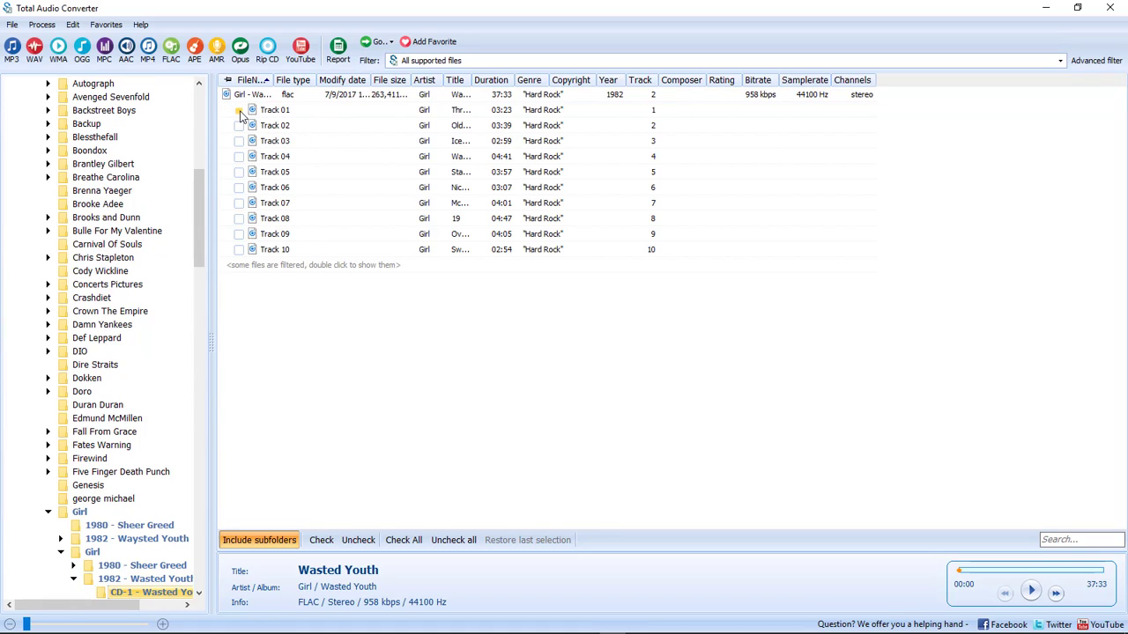
Step: Tick Track 01, Track 02 and Track 03 for conversion
left_click(238, 110)
left_click(238, 125)
left_click(238, 141)
Step: Start an MP3 conversion and append 'test' to the output folder path
left_click(12, 48)
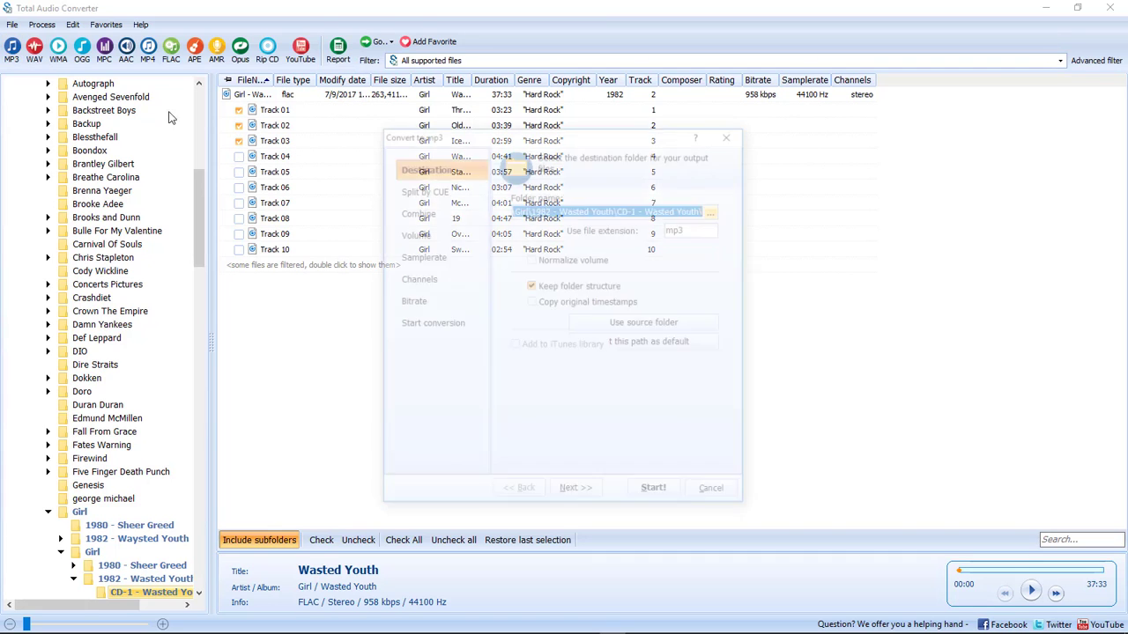
left_click(699, 209)
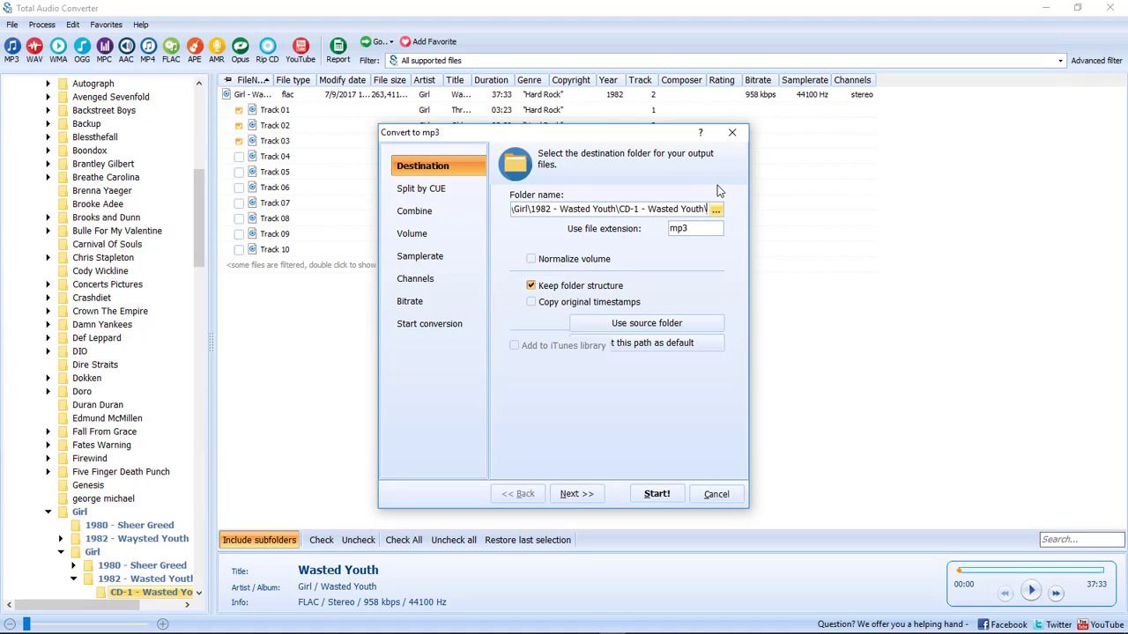
type("test")
Step: Remove %DISK_TITLE%\ from the CUE split name template, leaving %TRACK_NUM:2%.%TRACK_TITLE%
left_click(576, 493)
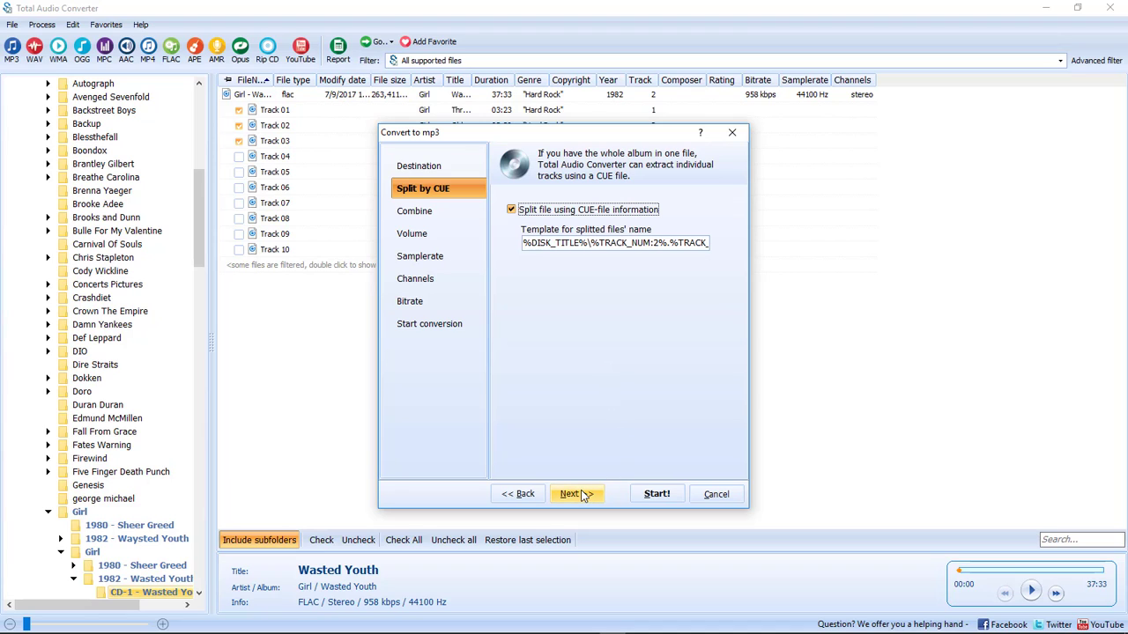
left_click_drag(592, 242, 312, 241)
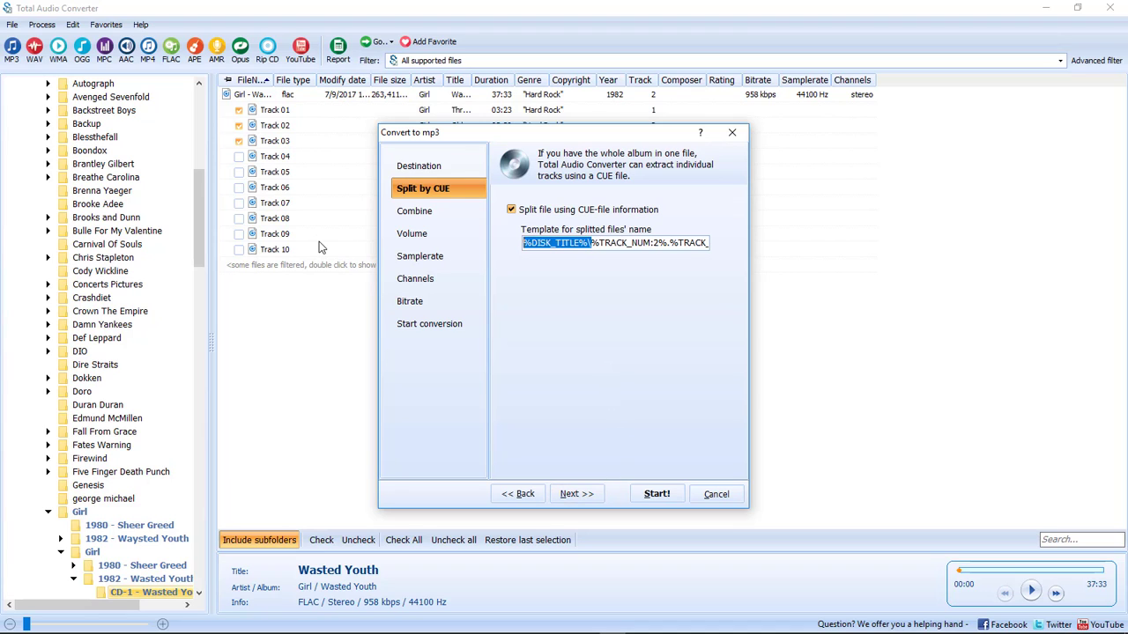
key("Delete")
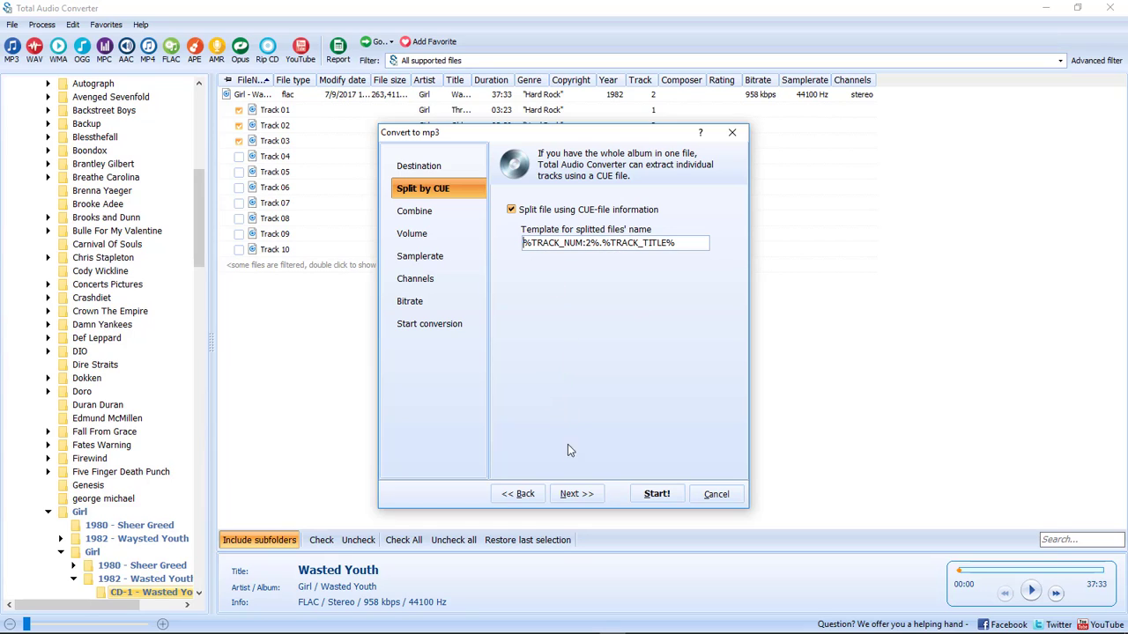
Step: Keep default combine, volume, 44100 Hz and stereo settings, and enable VBR from 192 to 256 kbps
left_click(574, 494)
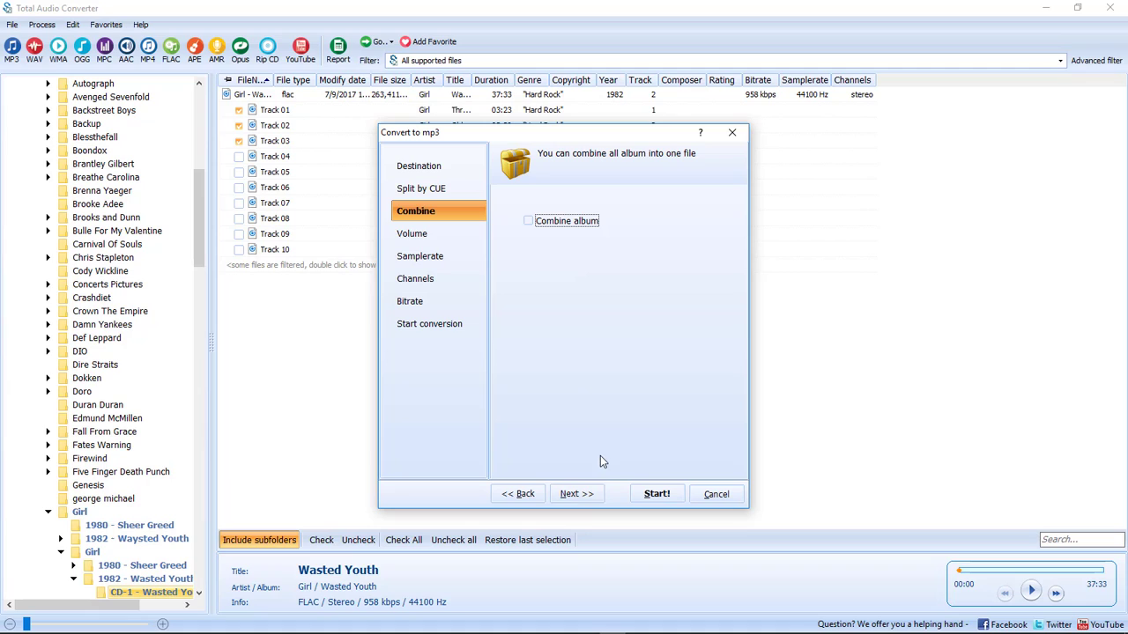
left_click(574, 494)
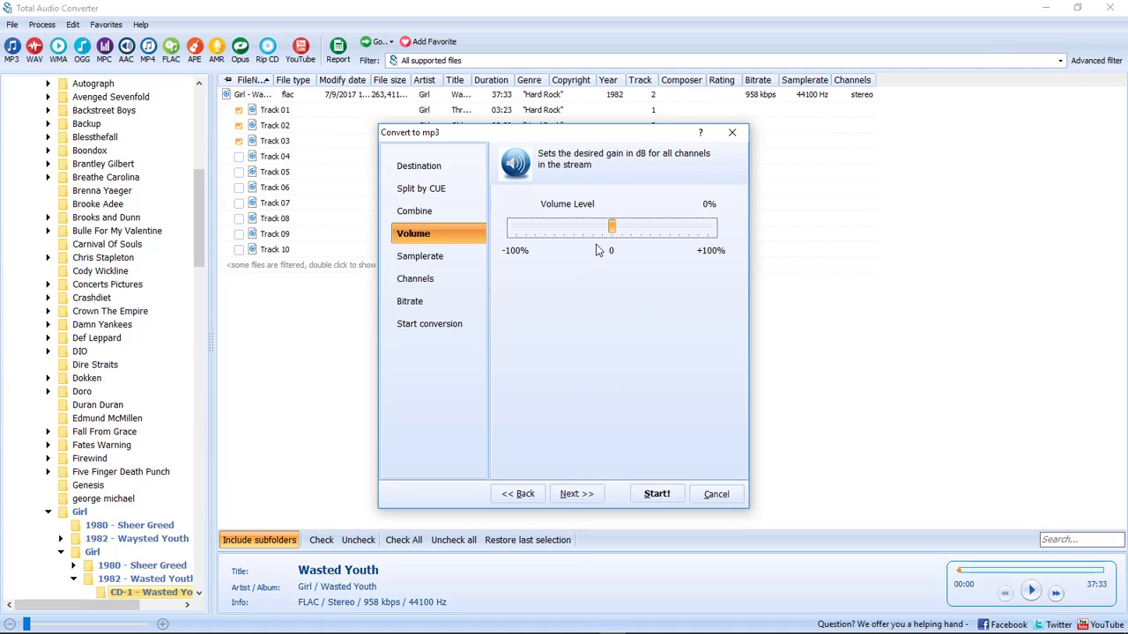
left_click(575, 494)
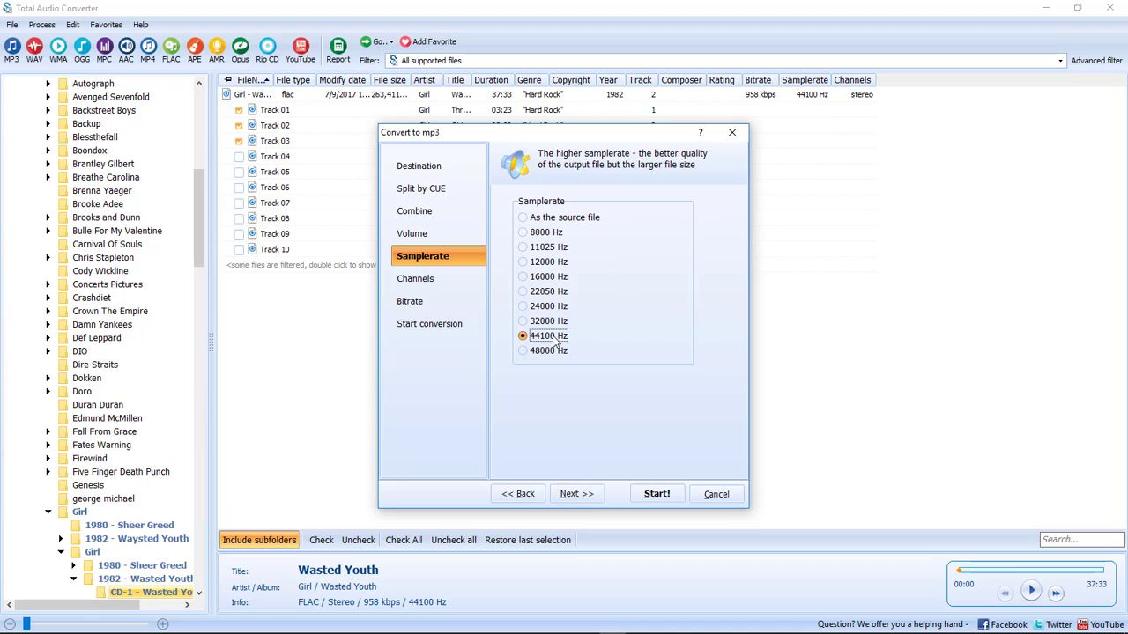
left_click(582, 495)
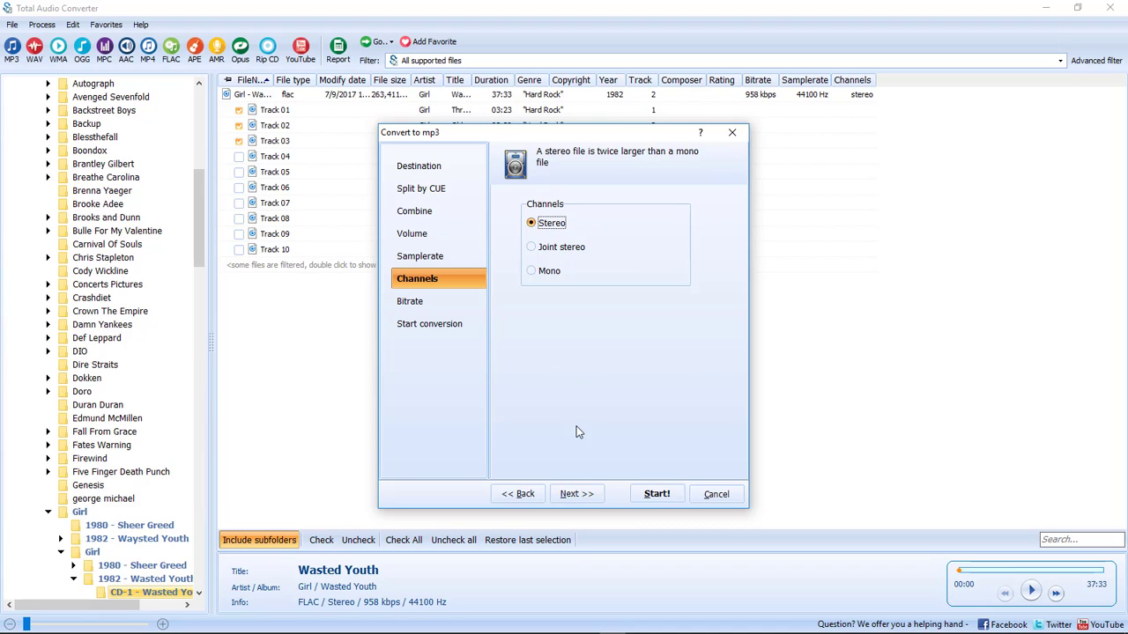
left_click(574, 494)
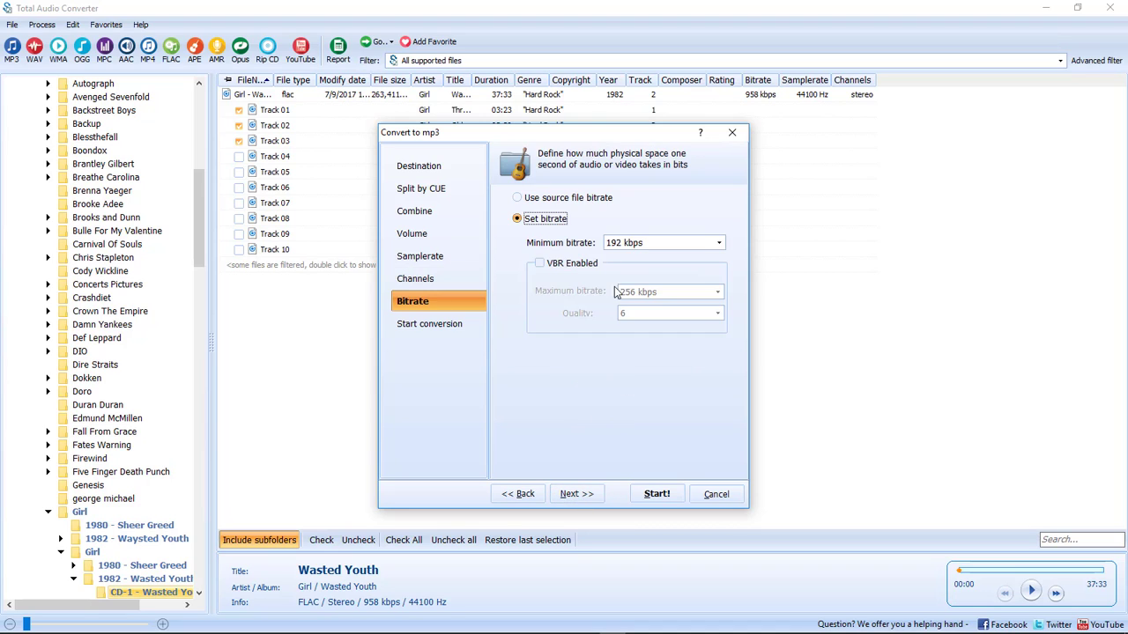
left_click(539, 264)
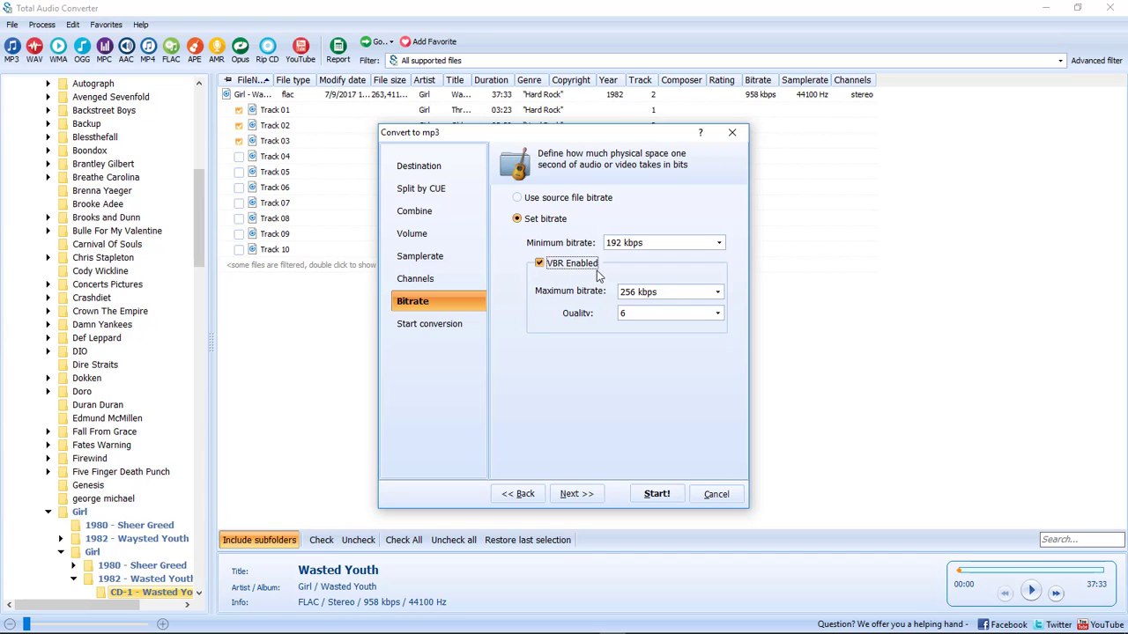
Step: Convert Tracks 01–03 to MP3 and close the conversion-finished results
left_click(575, 495)
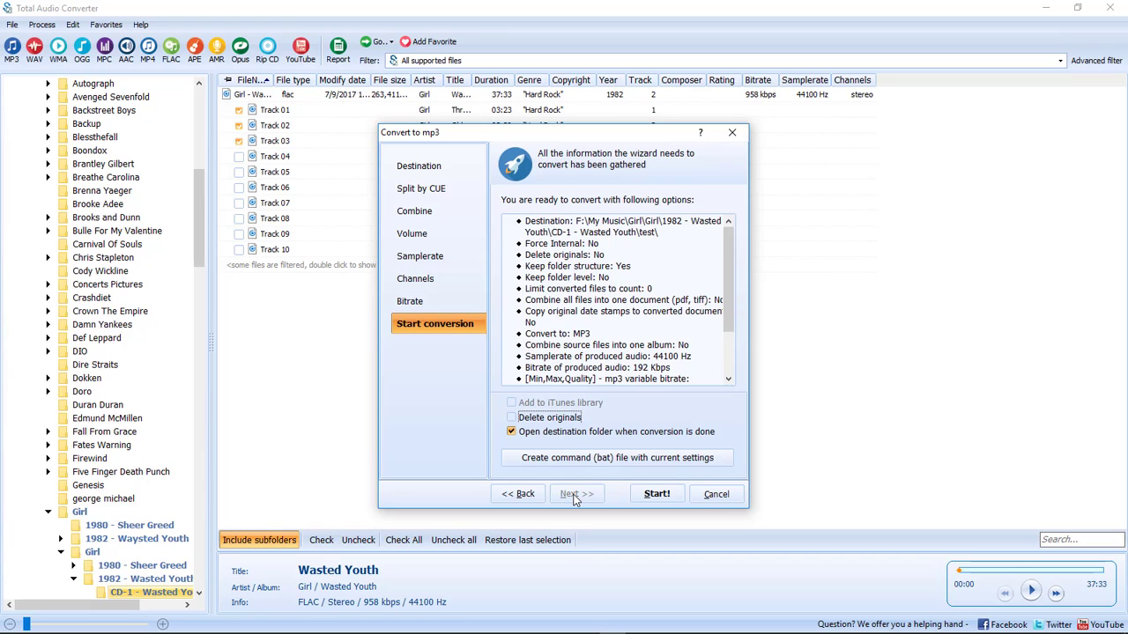
left_click(656, 495)
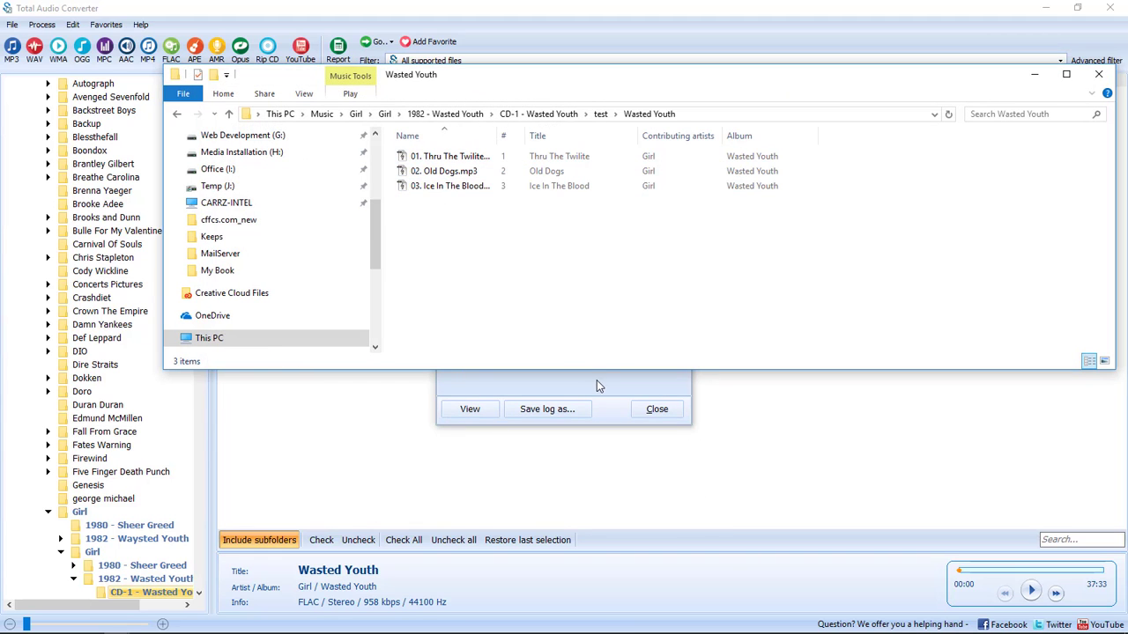
left_click(656, 409)
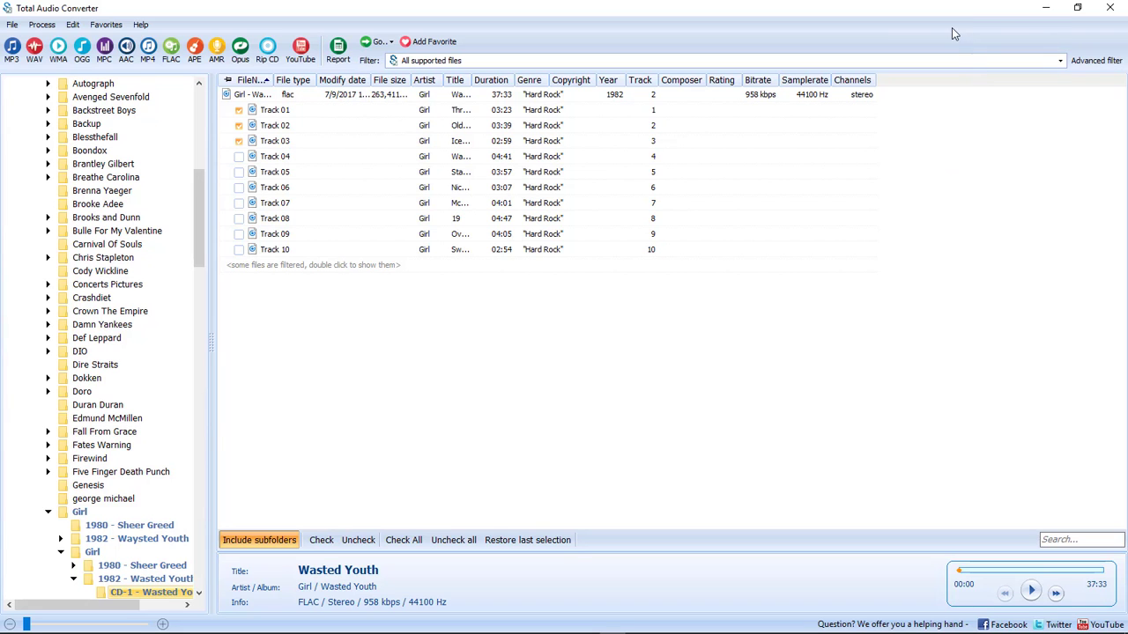
Step: Minimize the converter and close the Total Audio Converter folder window
left_click(1046, 7)
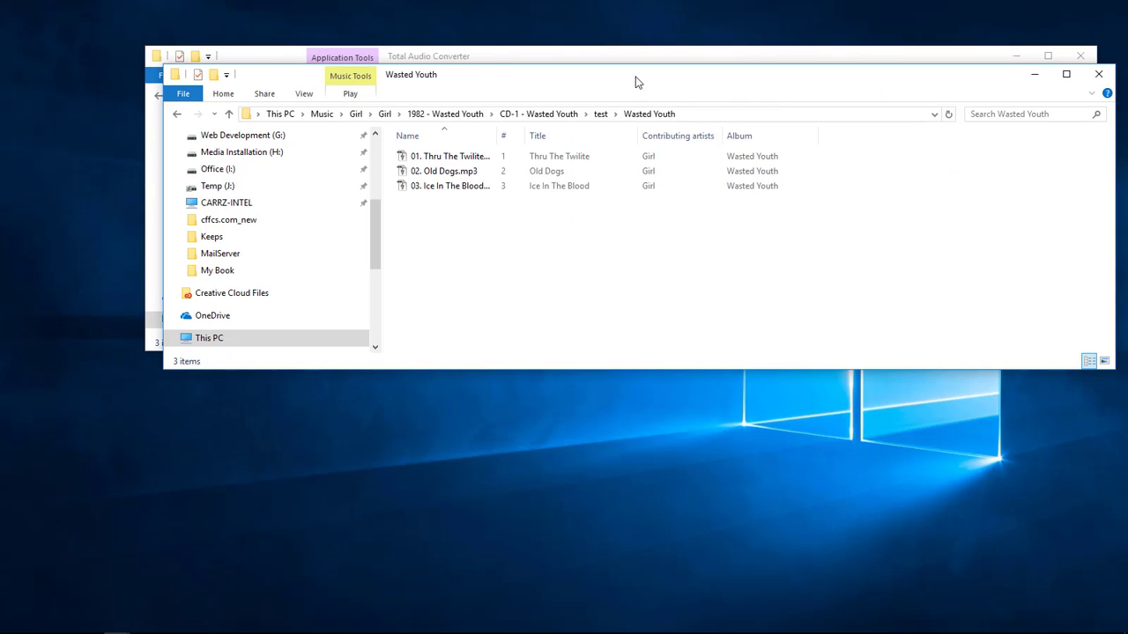
left_click_drag(634, 76, 516, 214)
left_click(1080, 56)
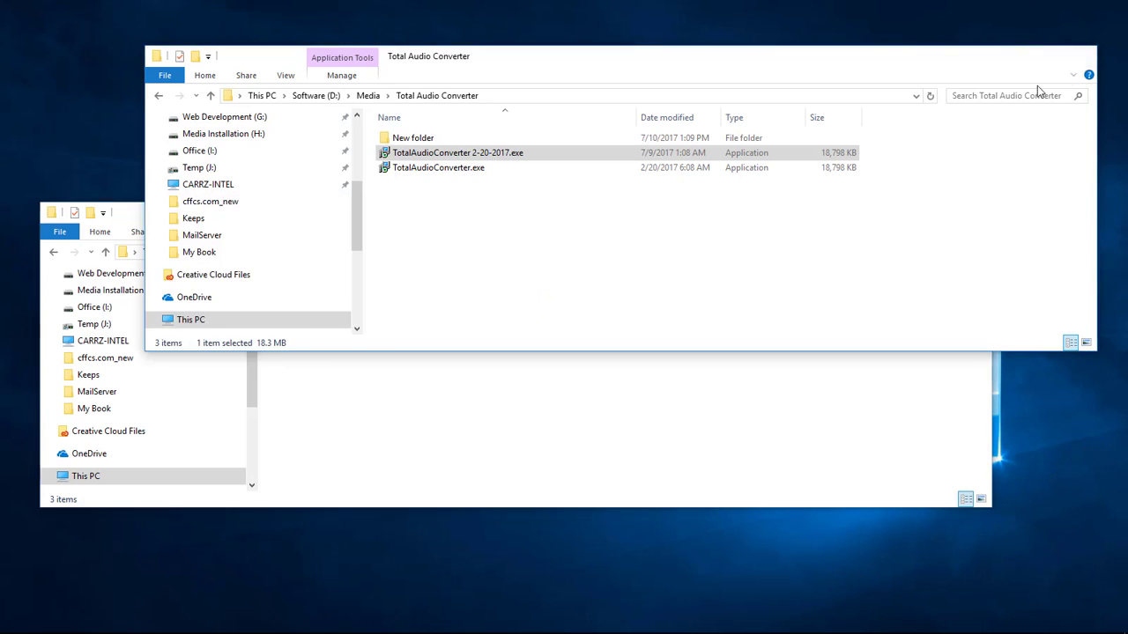
Step: Check the context menus for the folder and the three converted Wasted Youth MP3s
left_click_drag(735, 208, 756, 78)
right_click(343, 247)
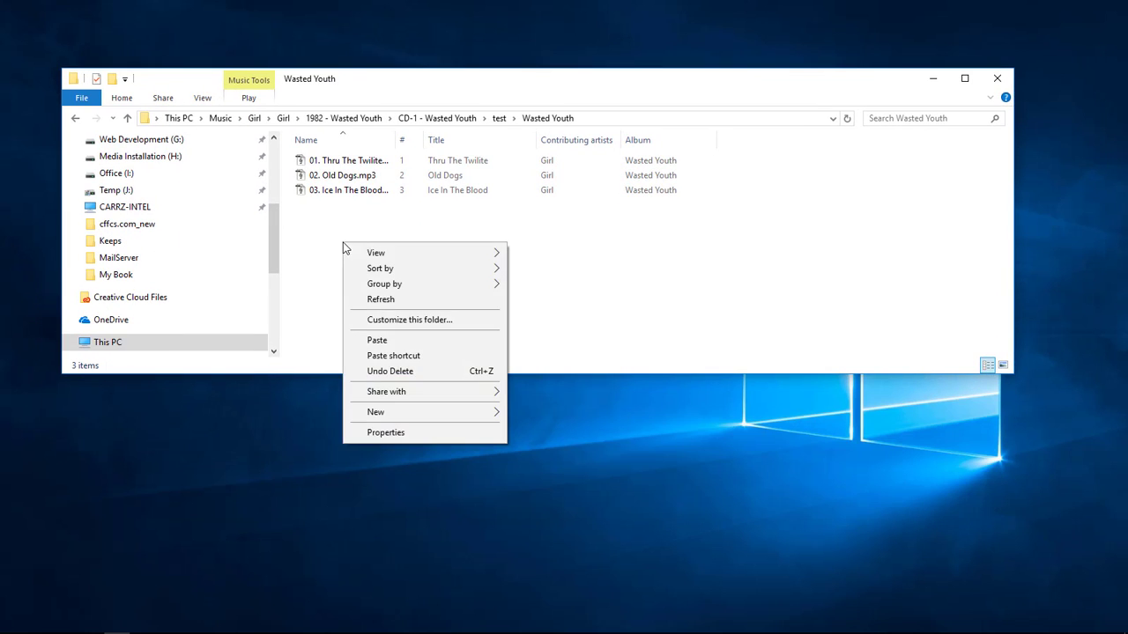
left_click(415, 221)
right_click(359, 195)
left_click(330, 226)
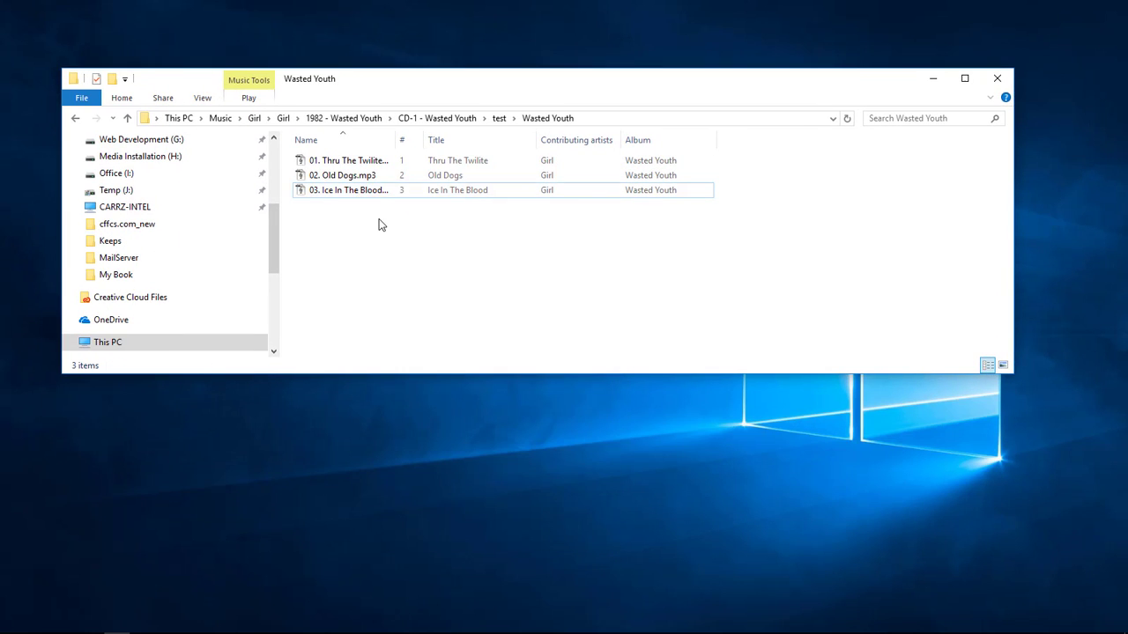
left_click_drag(380, 224, 284, 133)
right_click(341, 170)
left_click(333, 243)
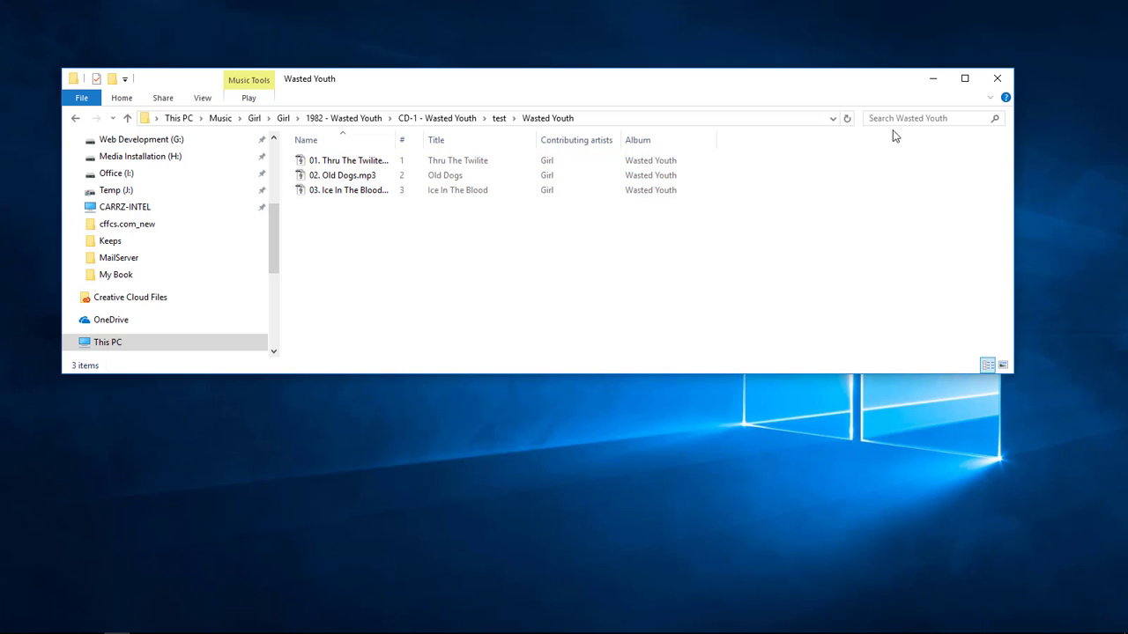
Step: Close the Wasted Youth window and bring up the File Explorer jump list
left_click(996, 79)
mouse_move(188, 624)
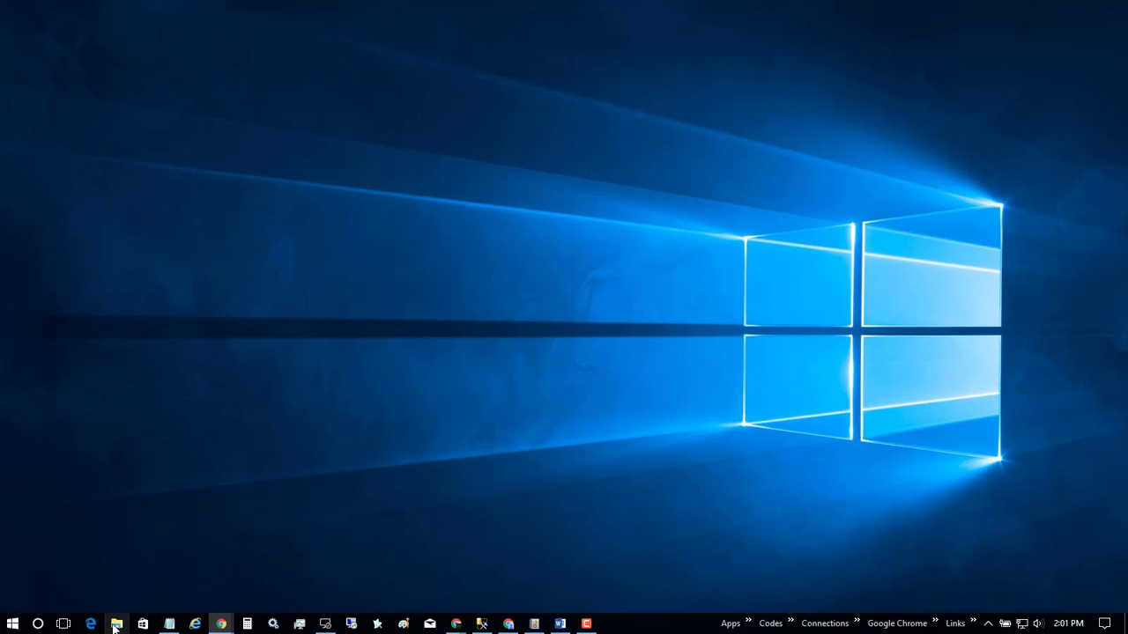
right_click(116, 624)
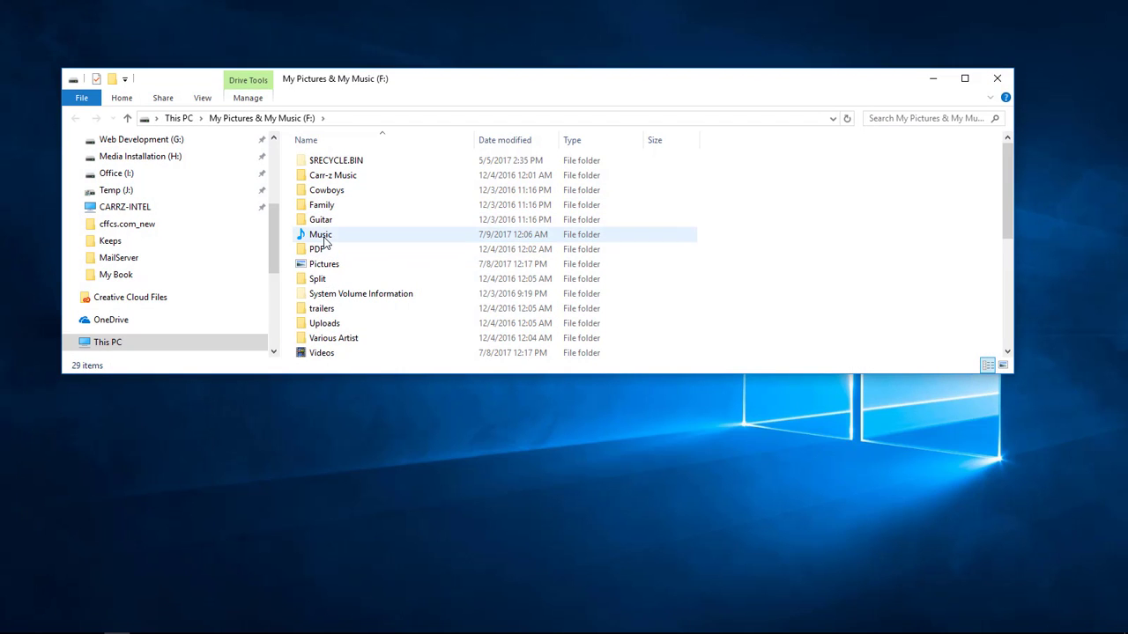
Step: Open F: and browse Music > Girl > Girl > 1982 - Wasted Youth > CD-1
left_click(320, 235)
double_click(321, 236)
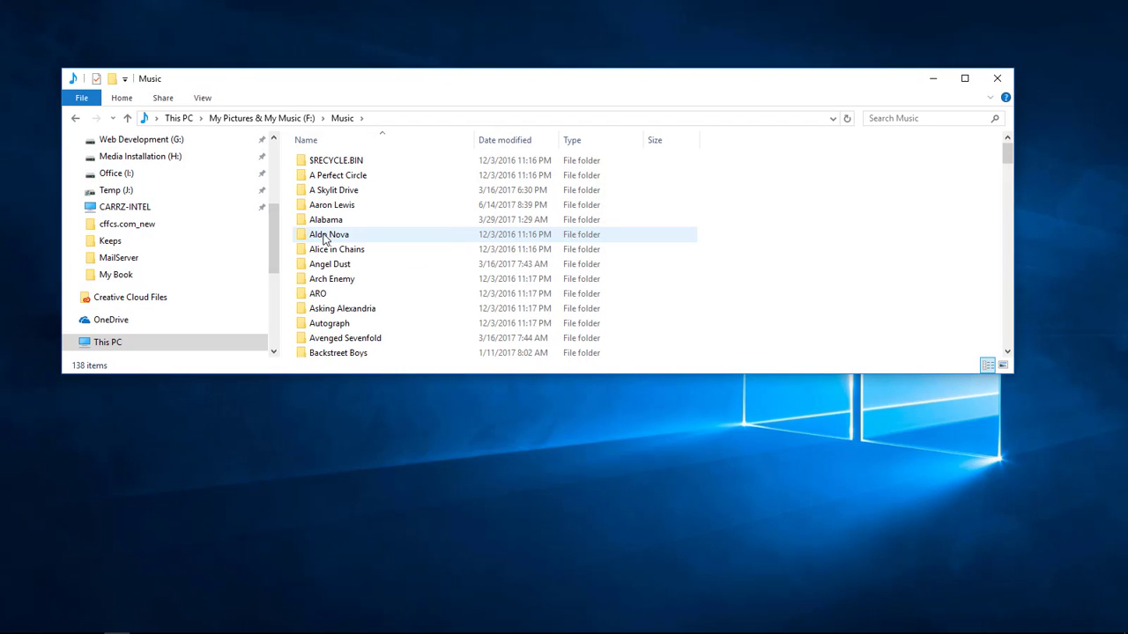
double_click(327, 190)
double_click(324, 191)
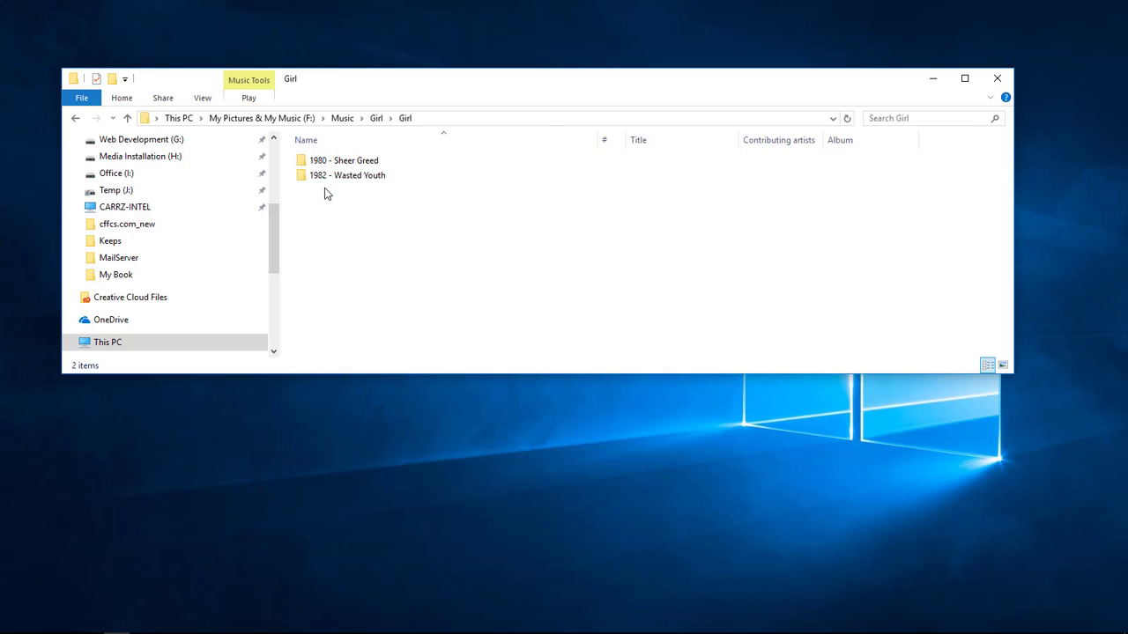
double_click(333, 175)
double_click(326, 160)
Step: Open test > Wasted Youth and select the first converted MP3 track
right_click(440, 264)
left_click(319, 162)
double_click(320, 164)
double_click(322, 164)
left_click(335, 167)
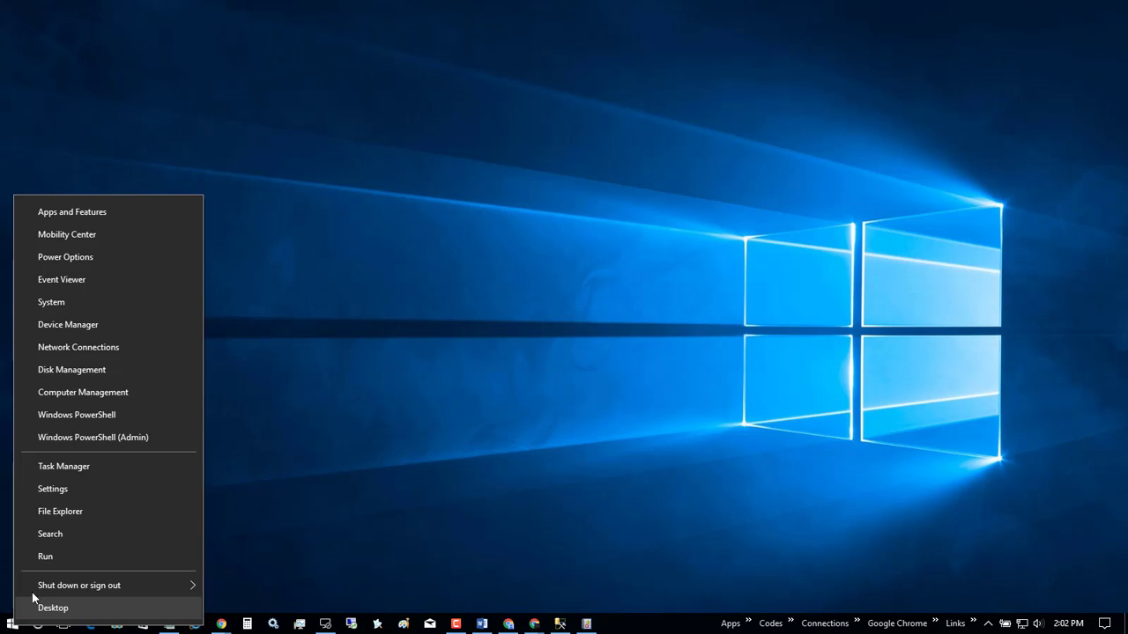
Step: Launch Event Viewer and show the Windows Logs Application log
left_click(91, 279)
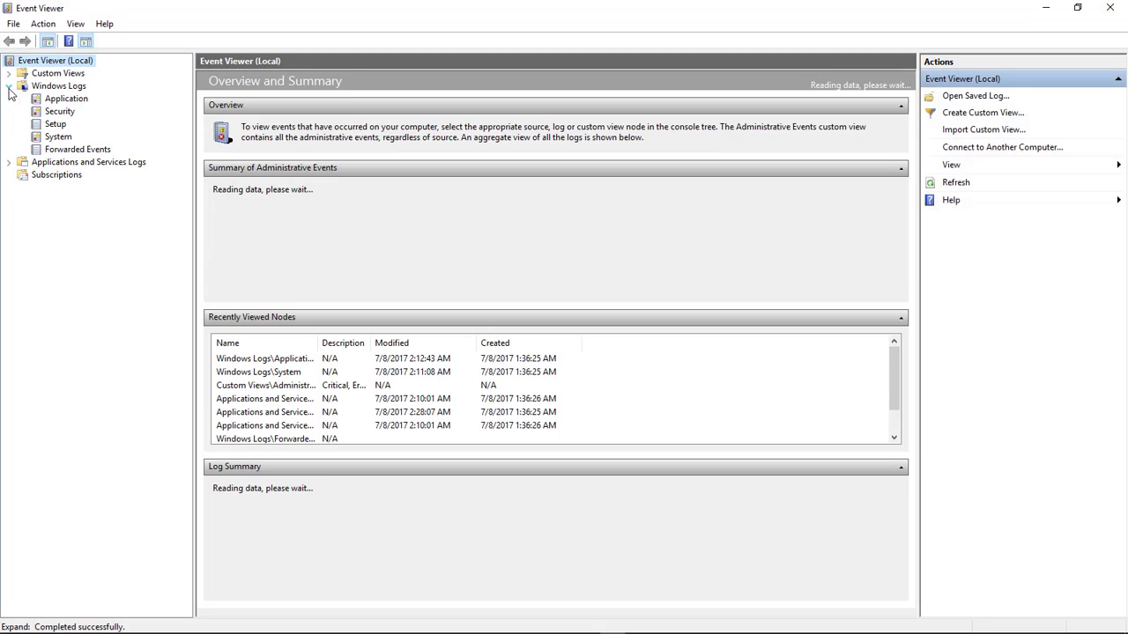
left_click(66, 98)
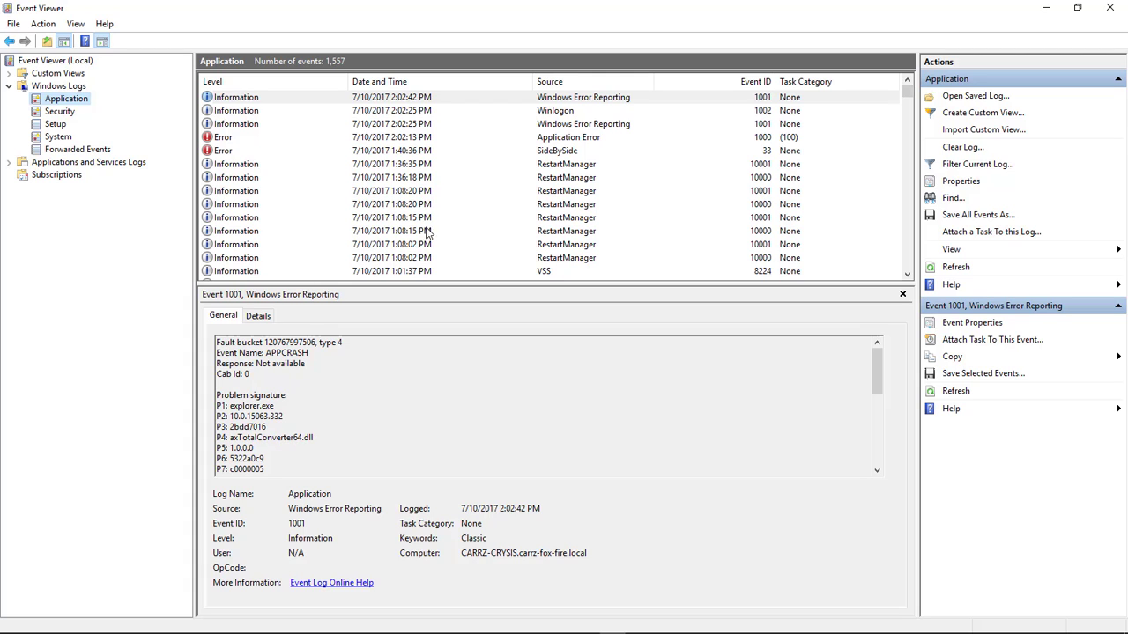
Step: Open the Event 1000 Application Error and select the faulting module axTotalConverter64.dll
left_click(567, 139)
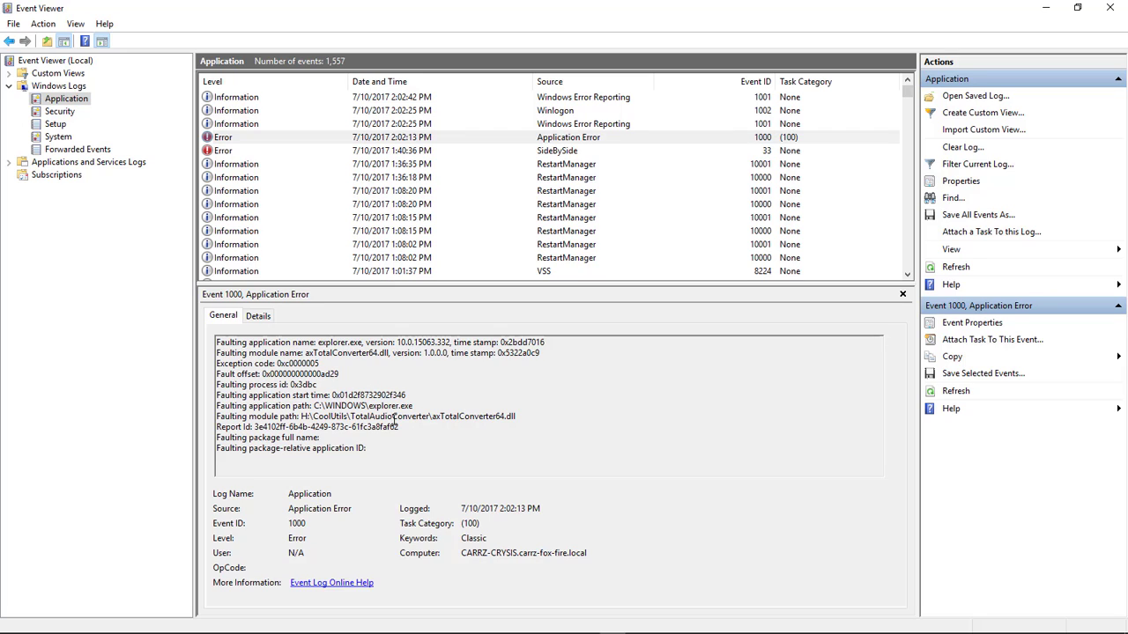
double_click(487, 419)
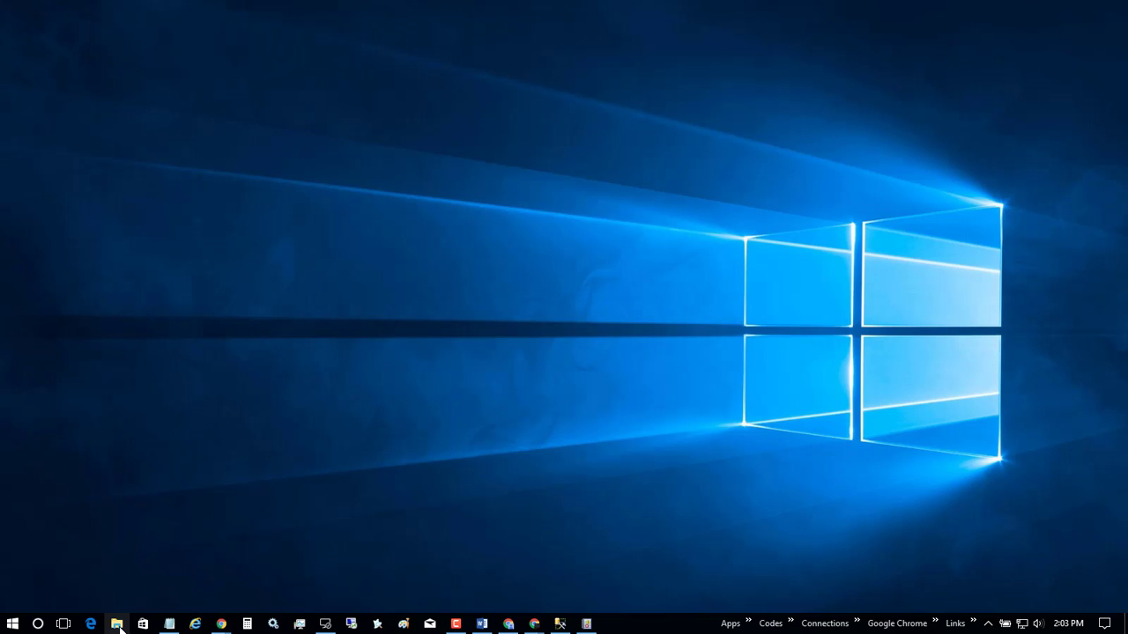
Step: Copy the TotalAudioConverter folder from H:\CoolUtils
right_click(120, 626)
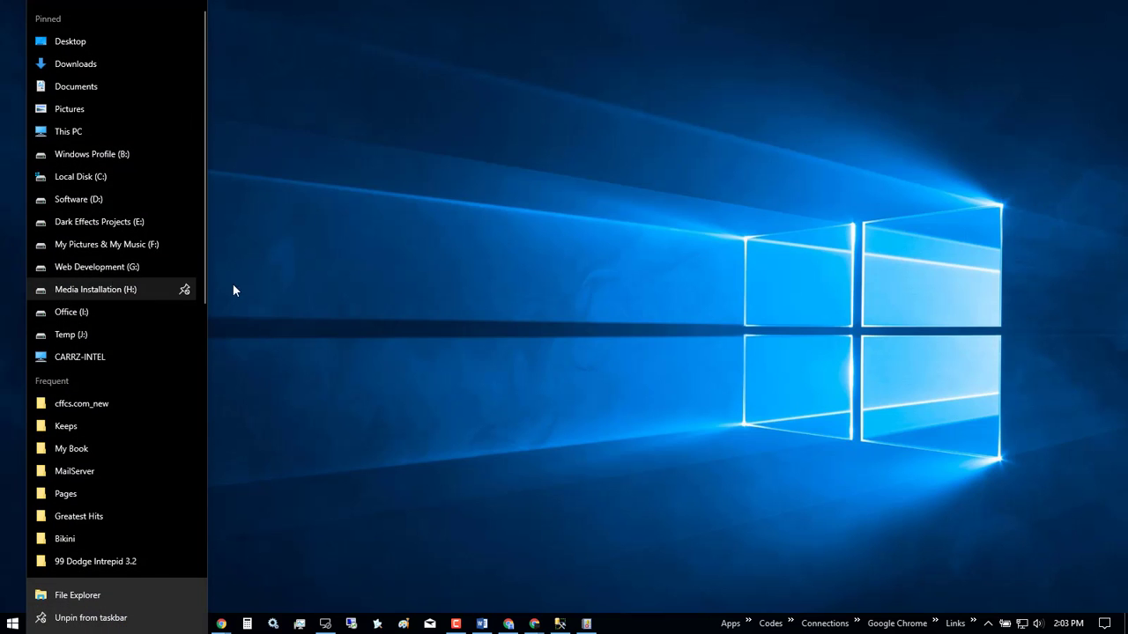
left_click(132, 289)
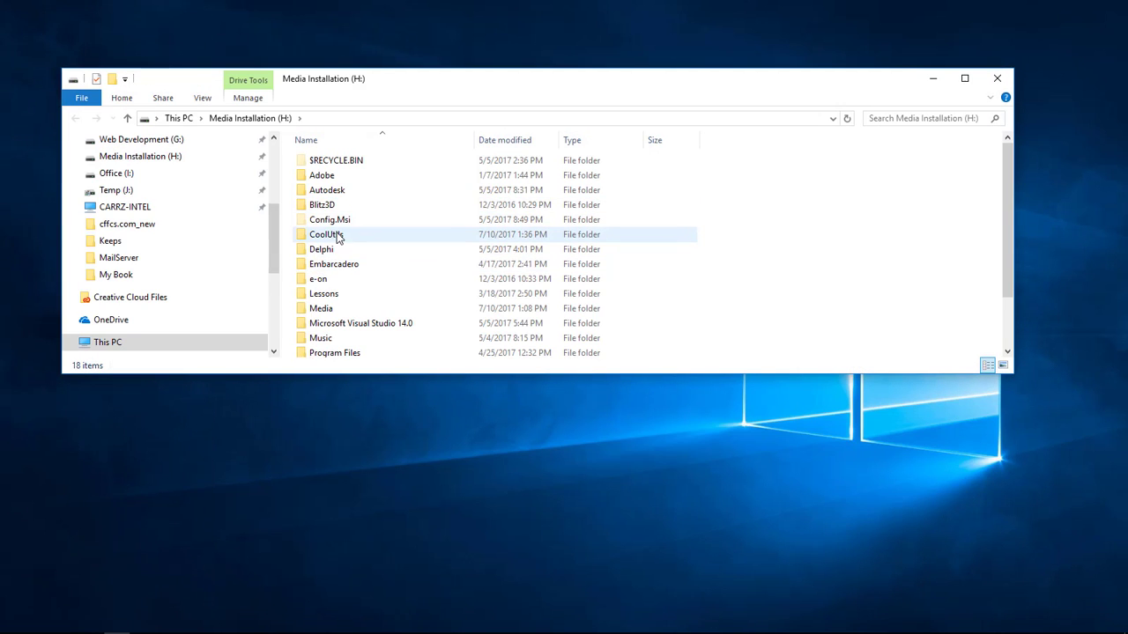
double_click(338, 236)
left_click(347, 164)
right_click(347, 165)
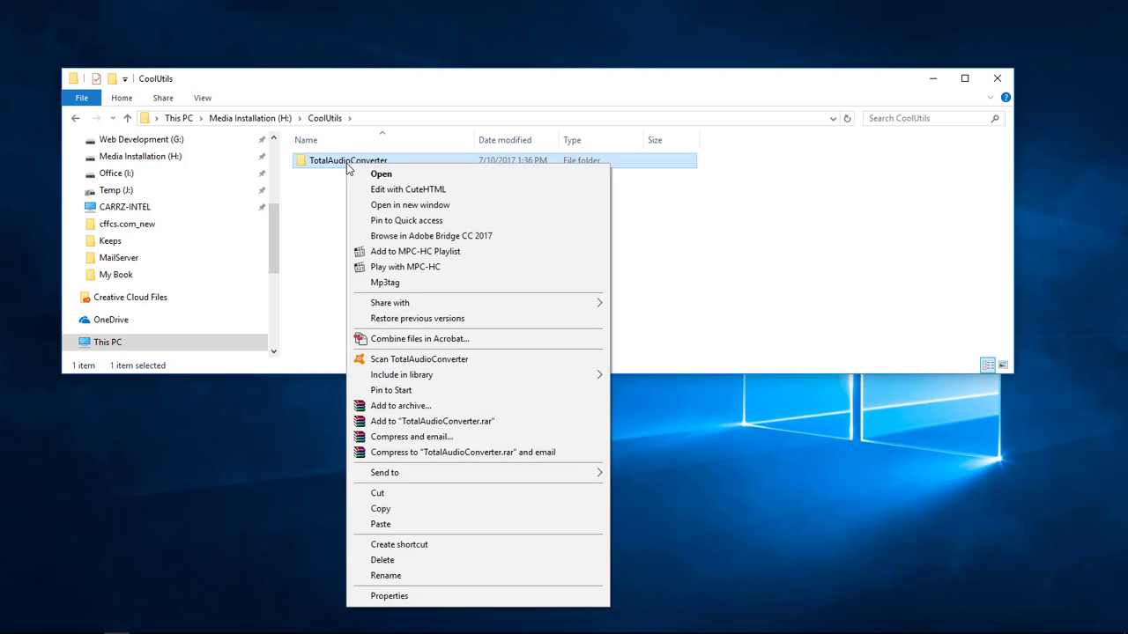
left_click(416, 511)
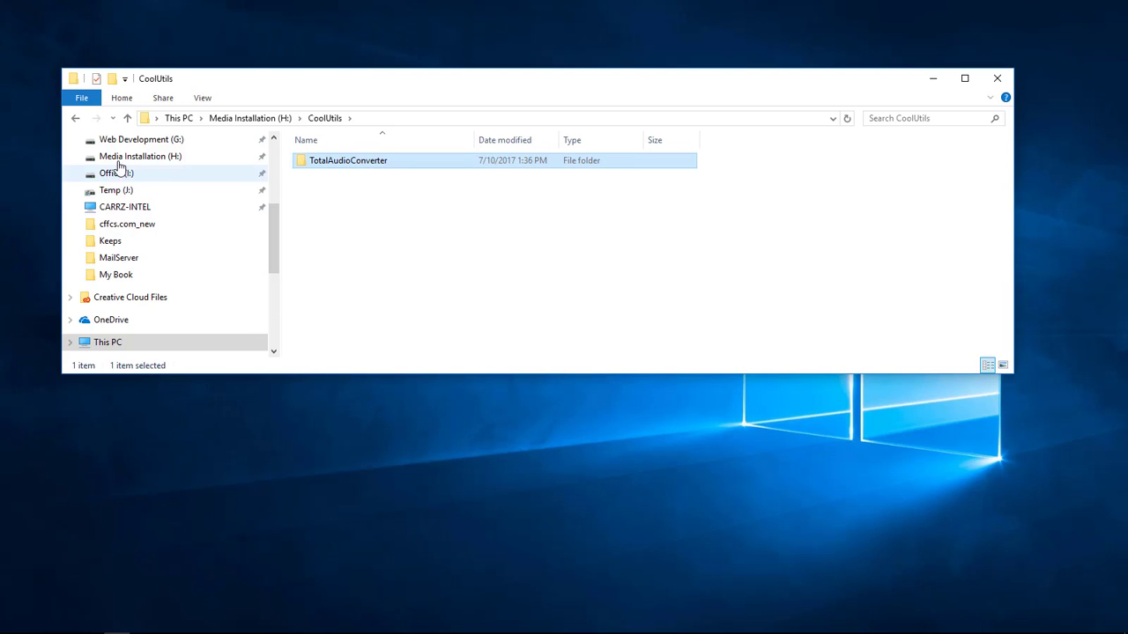
Step: Paste the TotalAudioConverter folder into H:\Media and check the pasted copy opens
left_click(76, 124)
left_click_drag(423, 68, 422, 49)
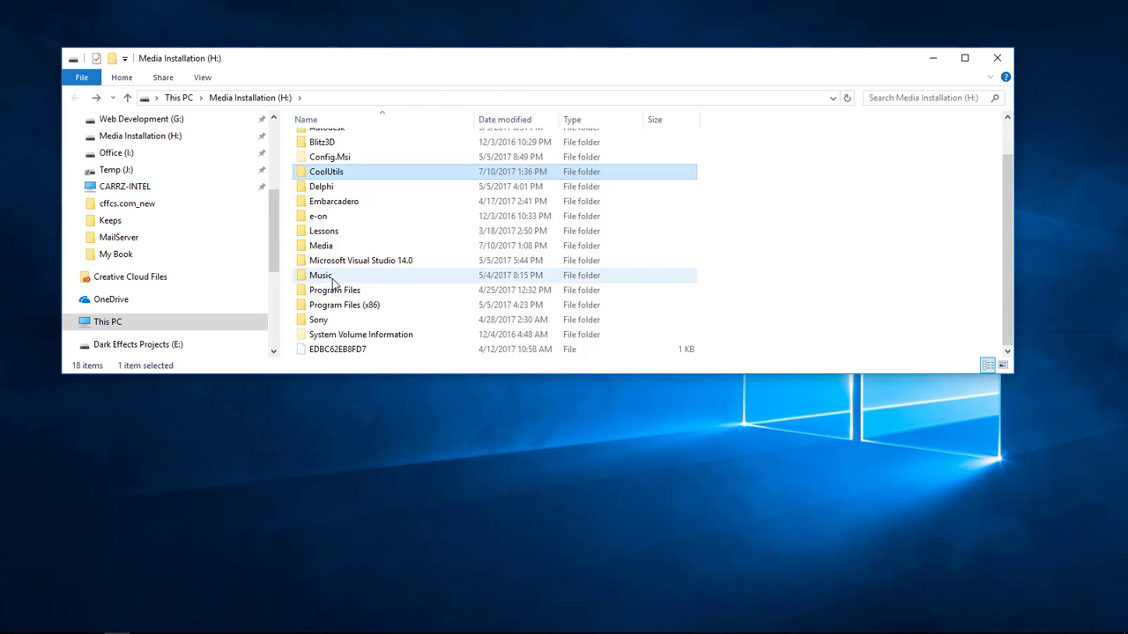
double_click(327, 247)
right_click(432, 183)
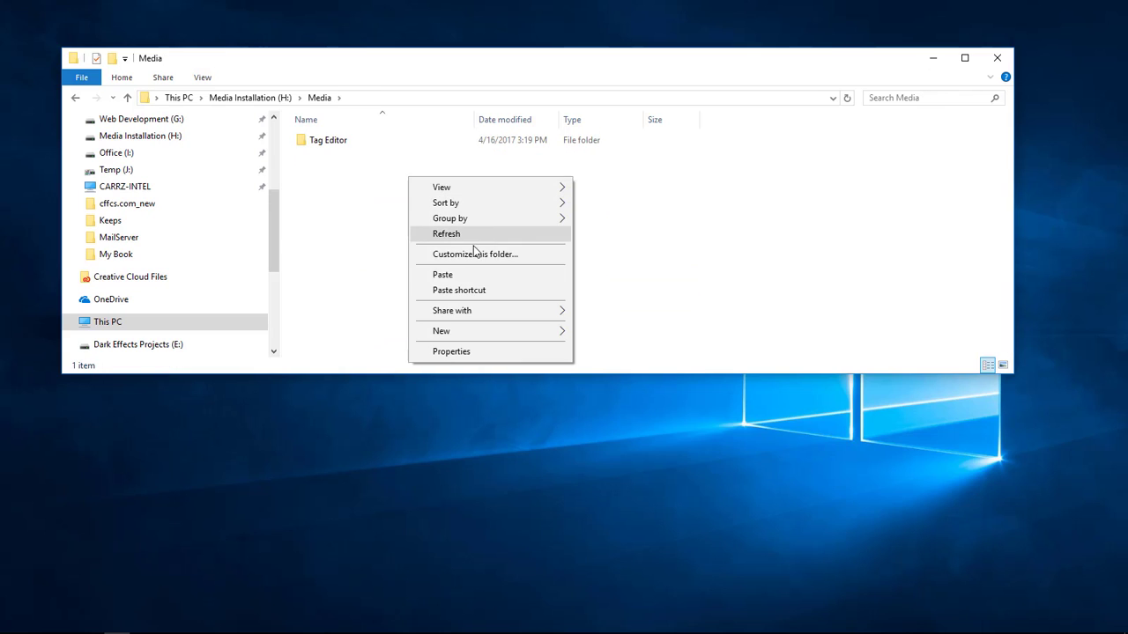
left_click(461, 272)
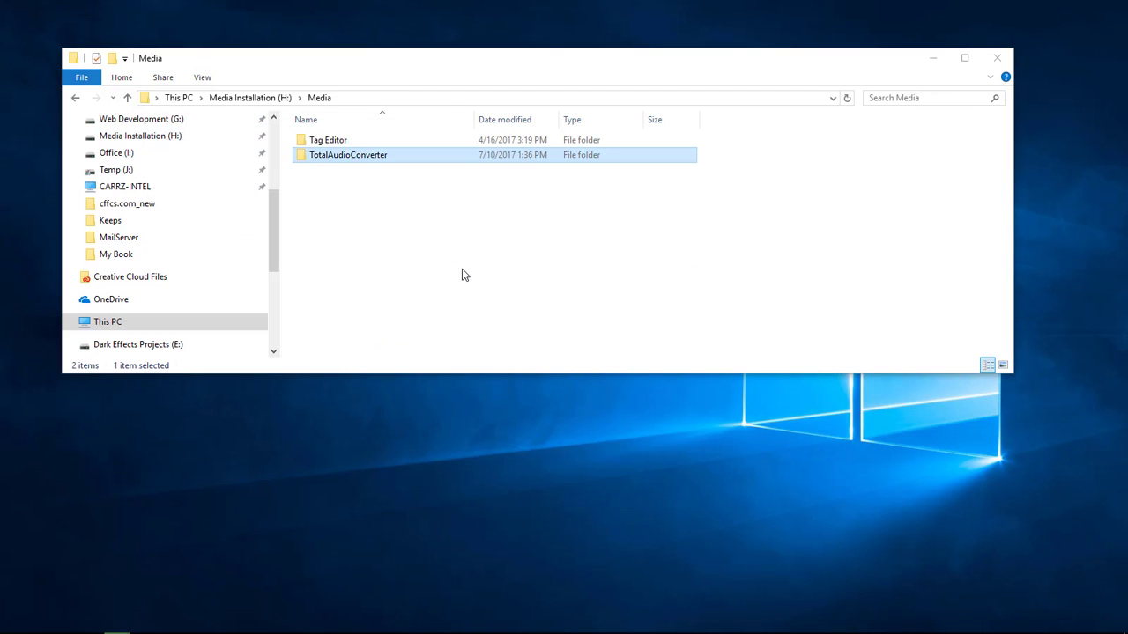
double_click(372, 158)
key("alt+Left")
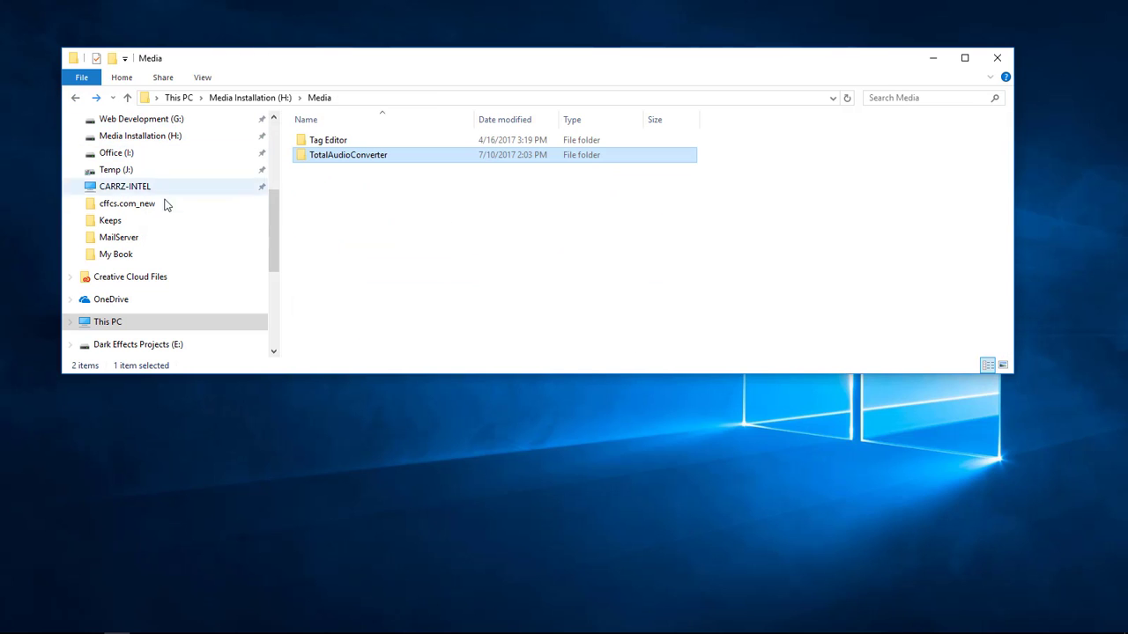
Step: Uninstall TotalAudioConverter in Apps & features, confirming in Settings and in its uninstaller
right_click(12, 624)
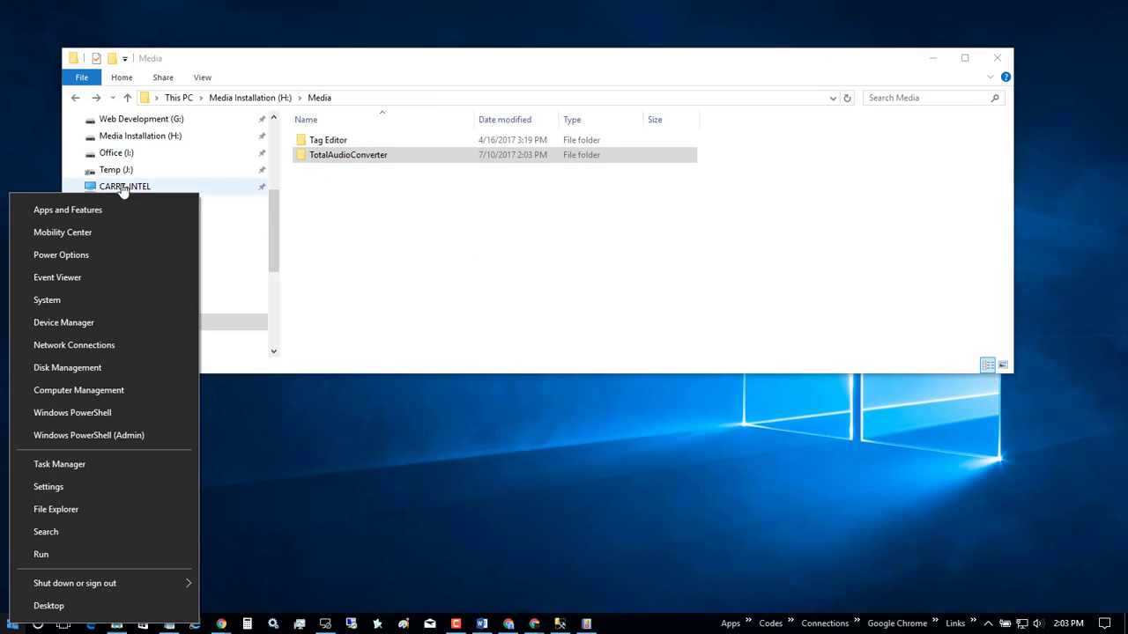
left_click(158, 587)
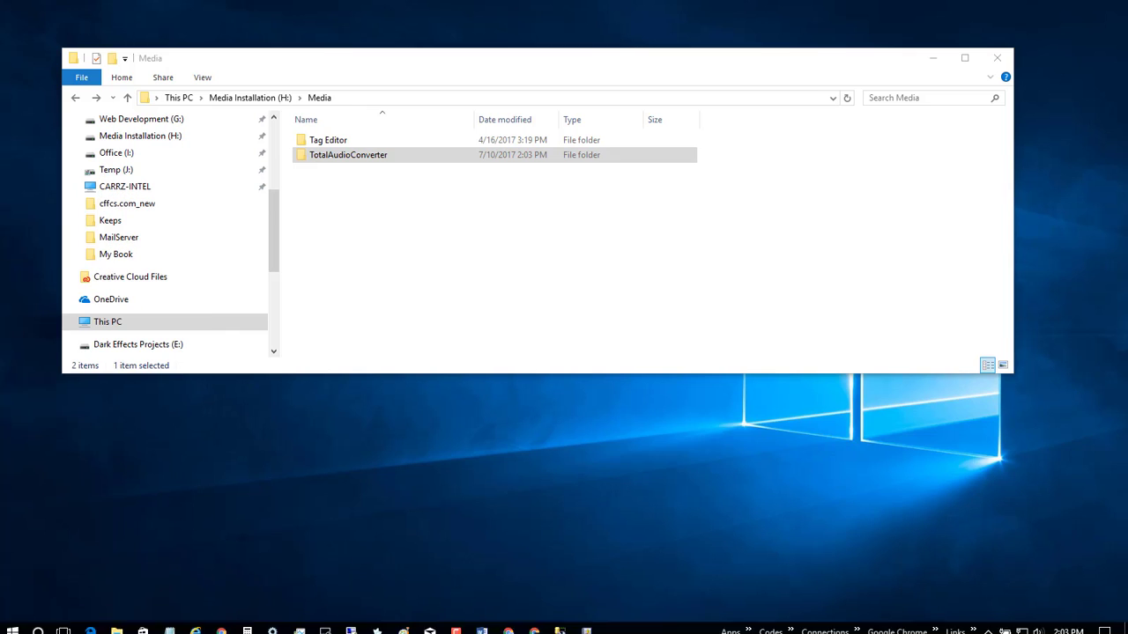
right_click(13, 624)
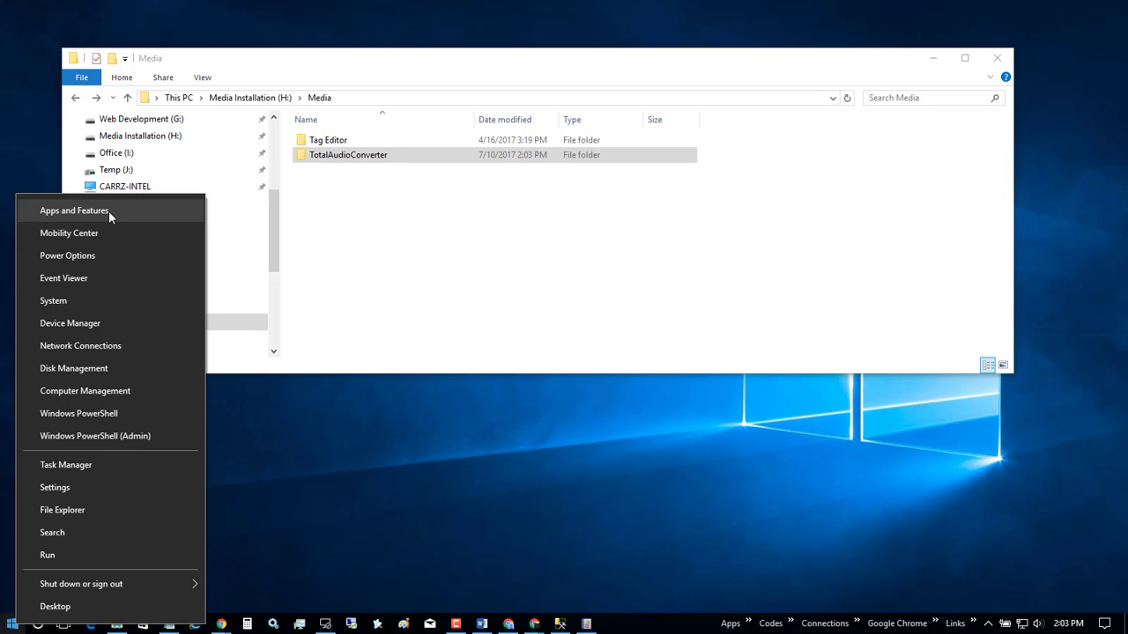
left_click(108, 210)
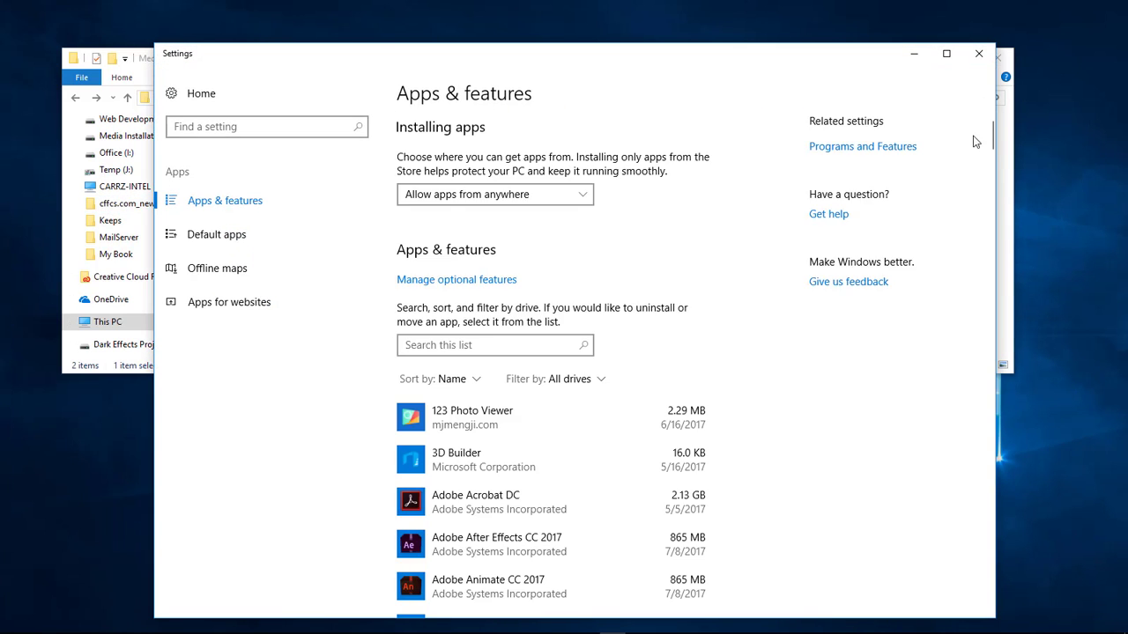
scroll(851, 390, "down", 20)
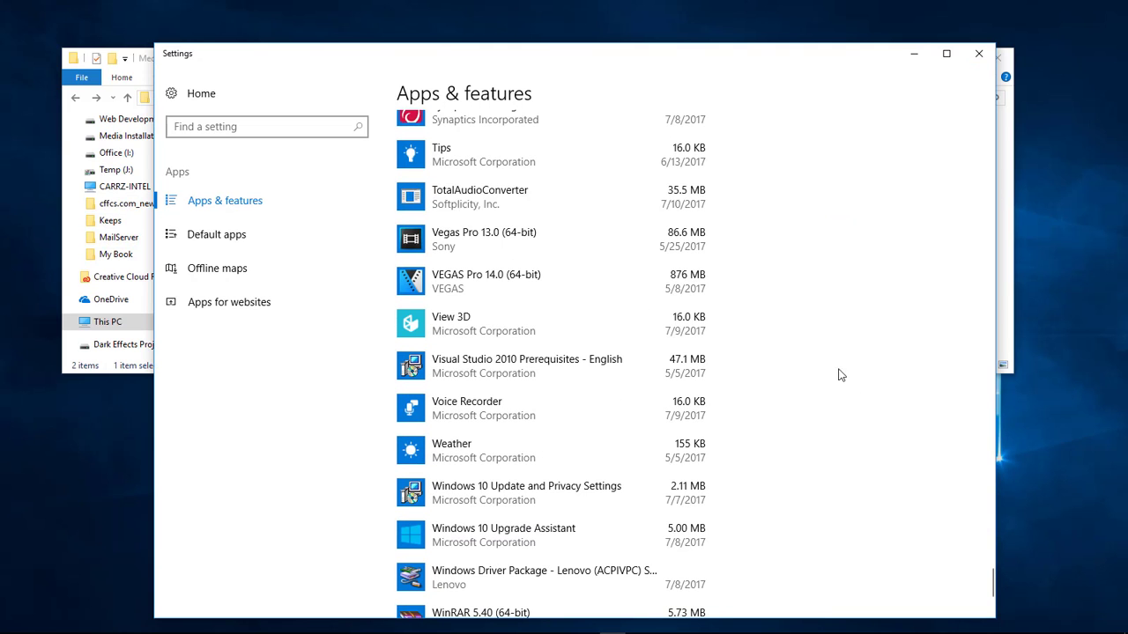
left_click(516, 200)
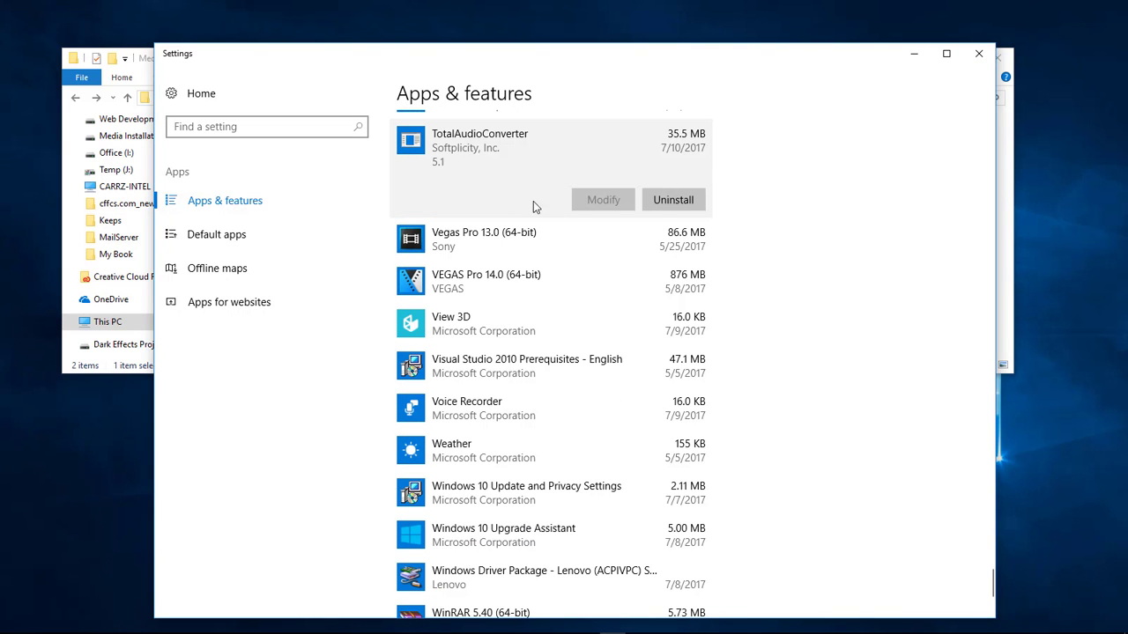
left_click(674, 199)
left_click(775, 165)
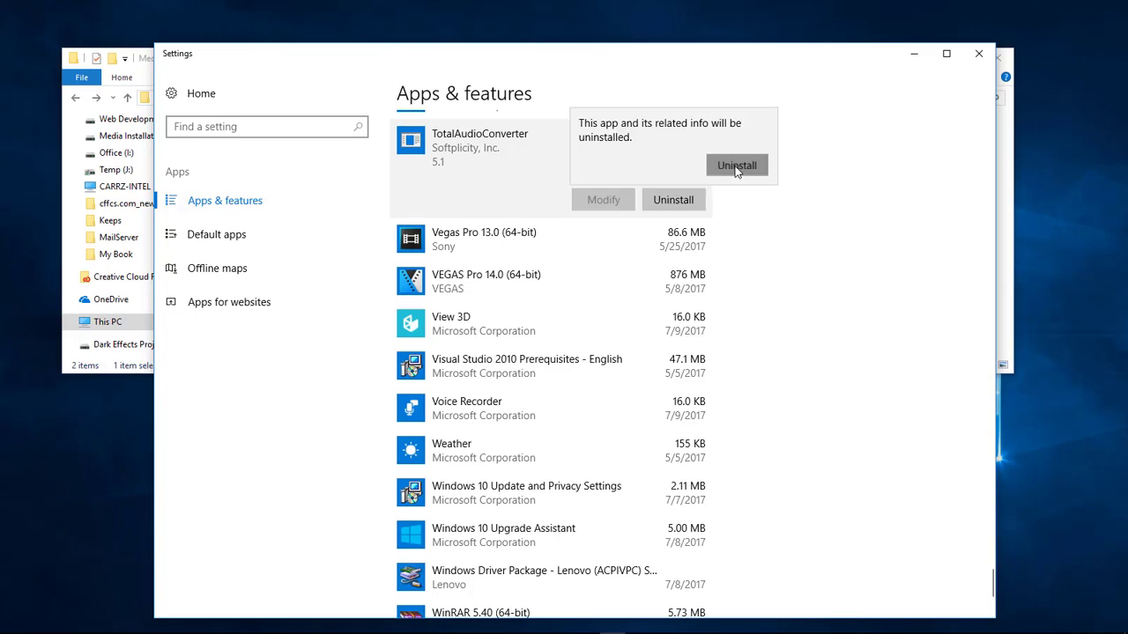
left_click(737, 165)
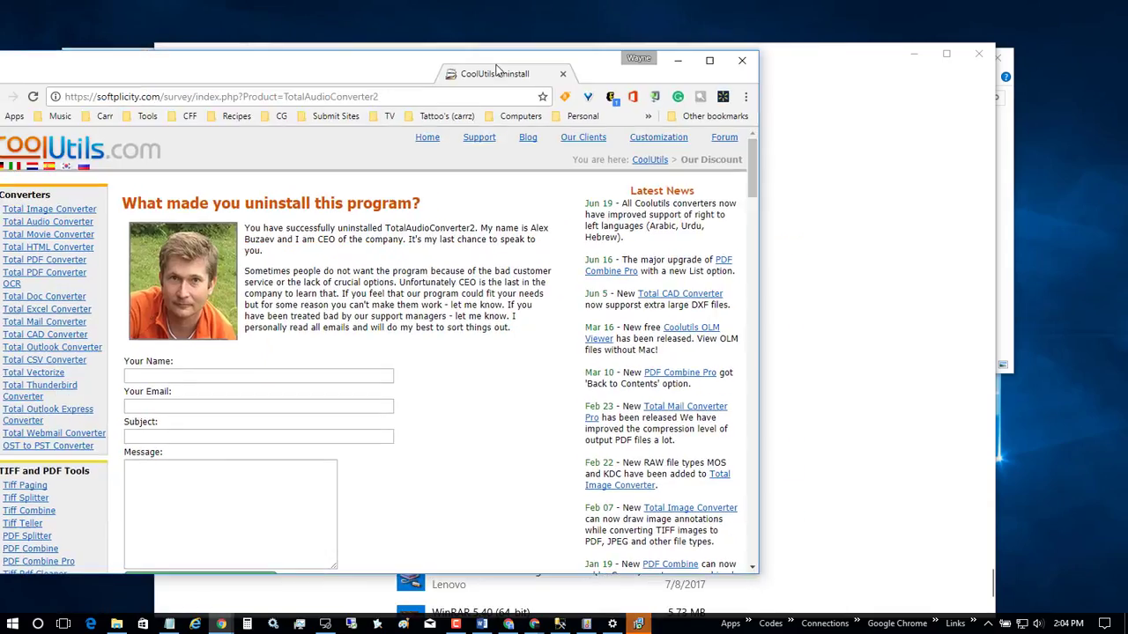
Step: Launch AudioConverter.exe from the copied TotalAudioConverter folder
double_click(496, 71)
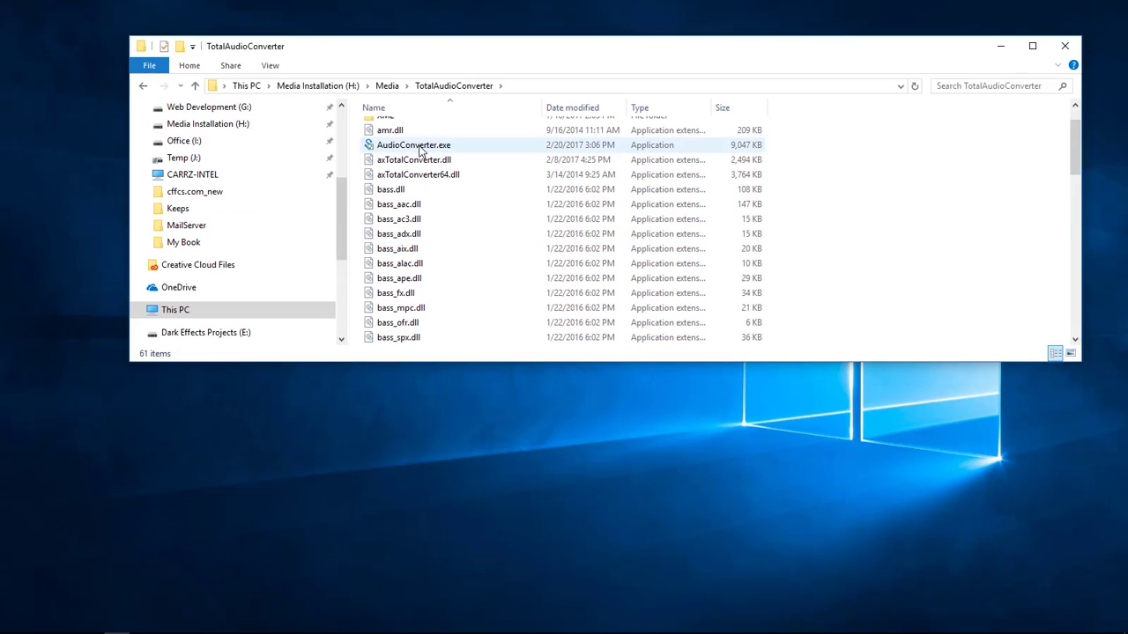
left_click(414, 146)
double_click(414, 146)
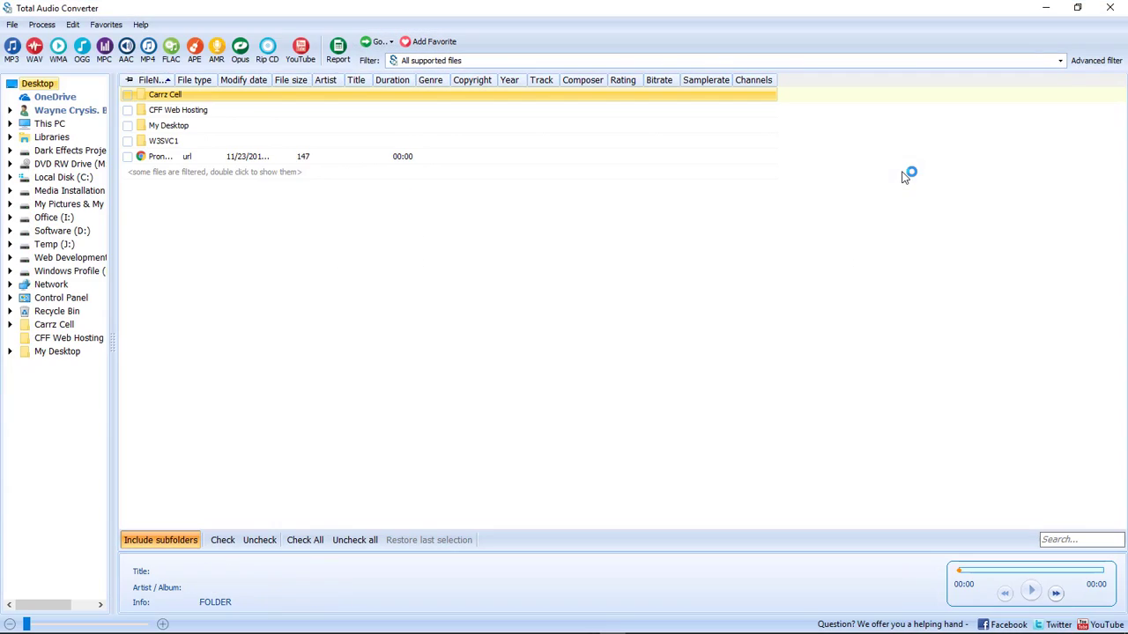
Step: Convert CD-2 Tracks 01–03 to MP3 through the wizard and close the completion report
left_click_drag(112, 201, 165, 201)
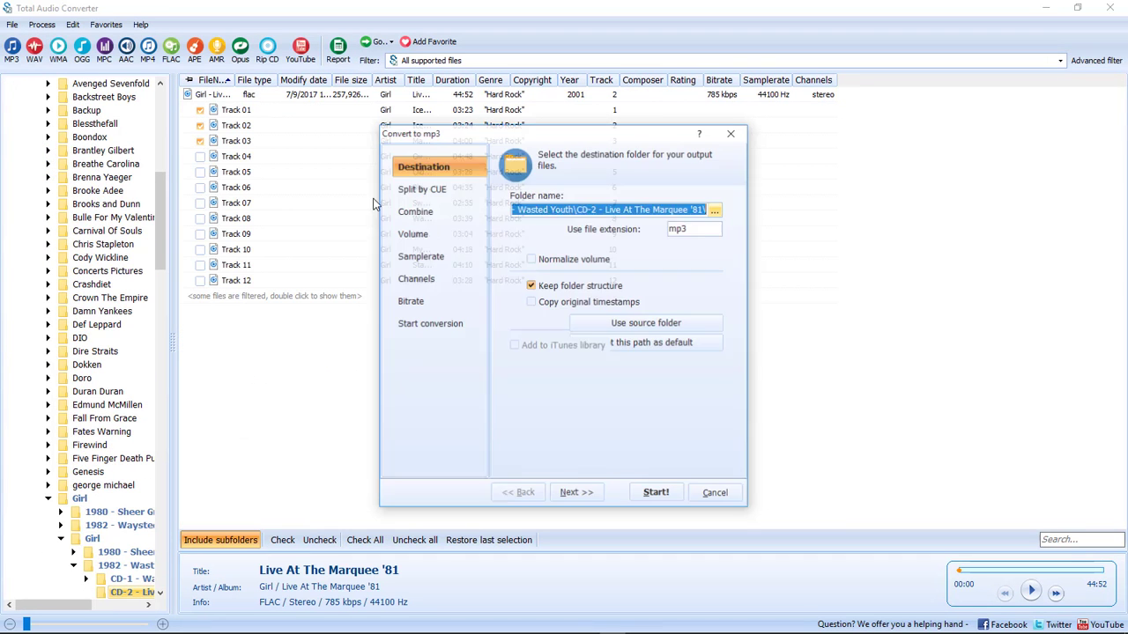
left_click(576, 491)
left_click(576, 492)
left_click(576, 492)
left_click(577, 492)
left_click(576, 491)
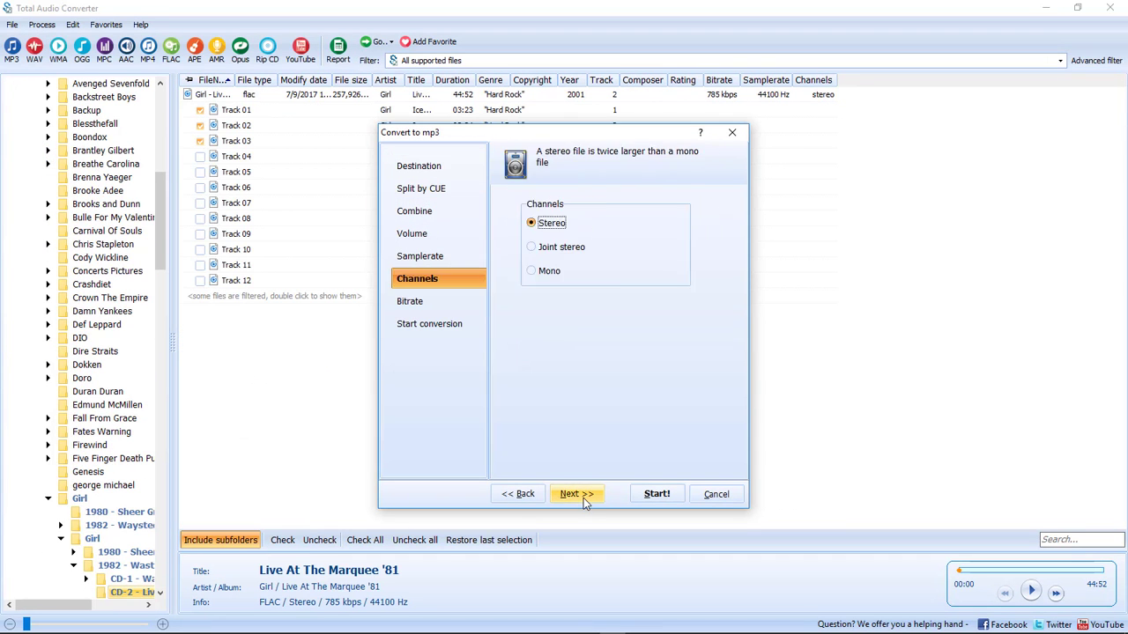
left_click(576, 492)
left_click(576, 491)
left_click(576, 492)
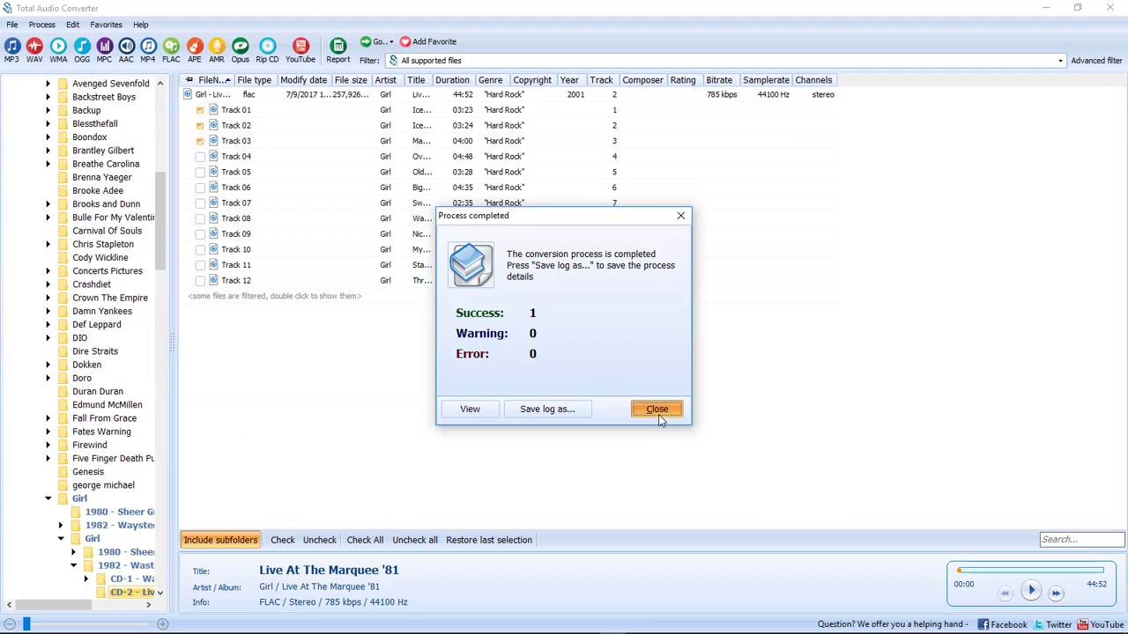
left_click(658, 409)
Step: Close Total Audio Converter and the Explorer windows after copying the mp3 folder's path
left_click(1112, 11)
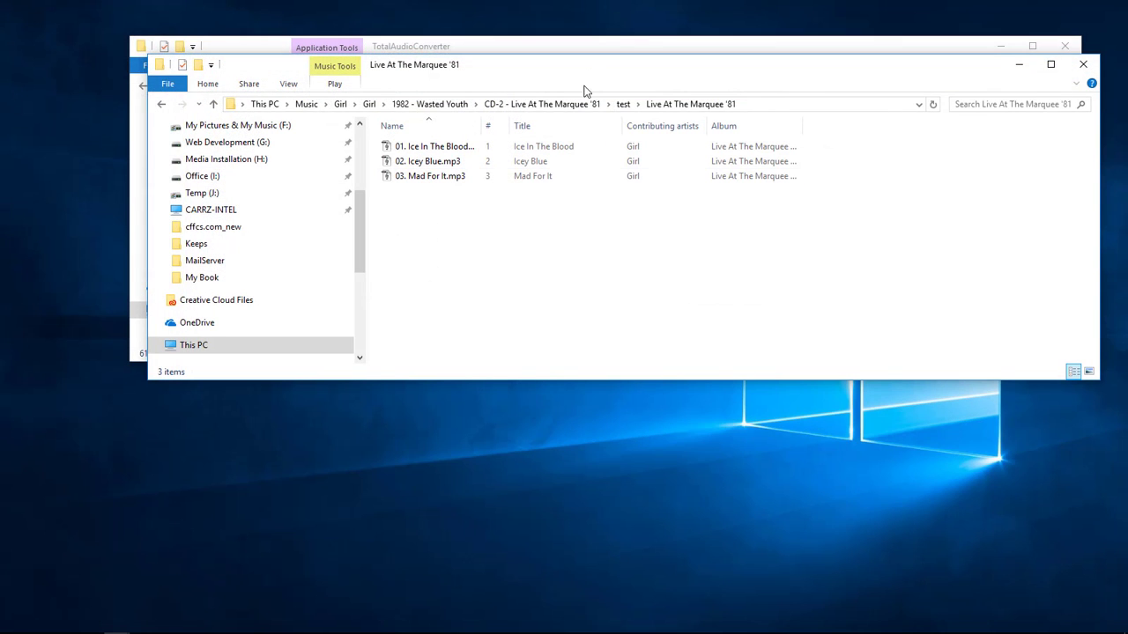
left_click_drag(583, 91, 477, 196)
left_click(1065, 46)
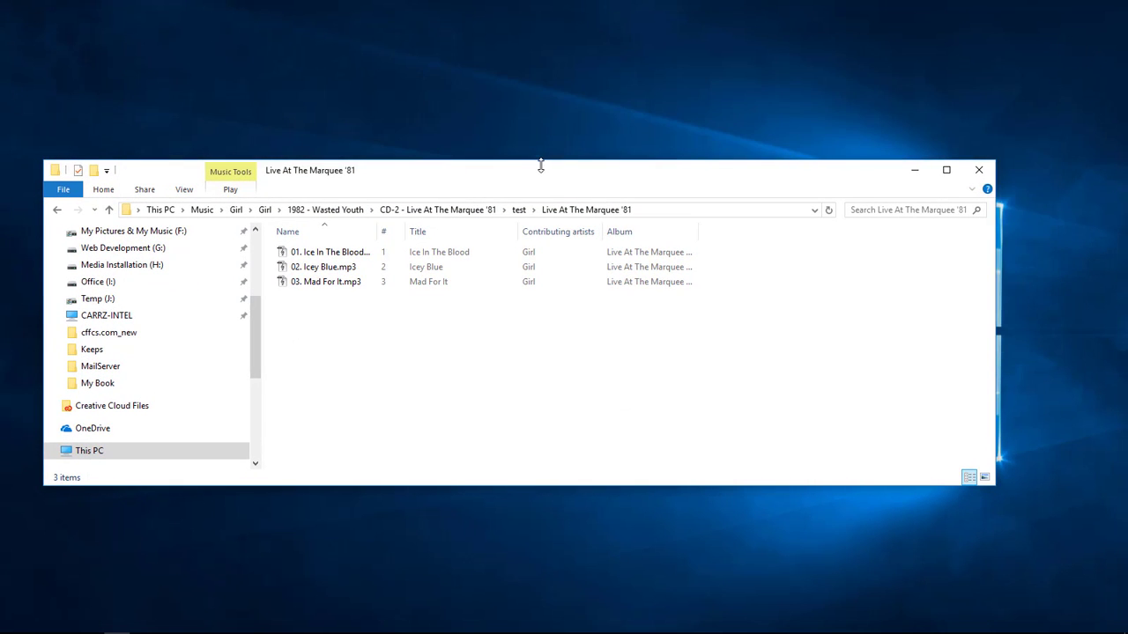
left_click_drag(541, 169, 625, 77)
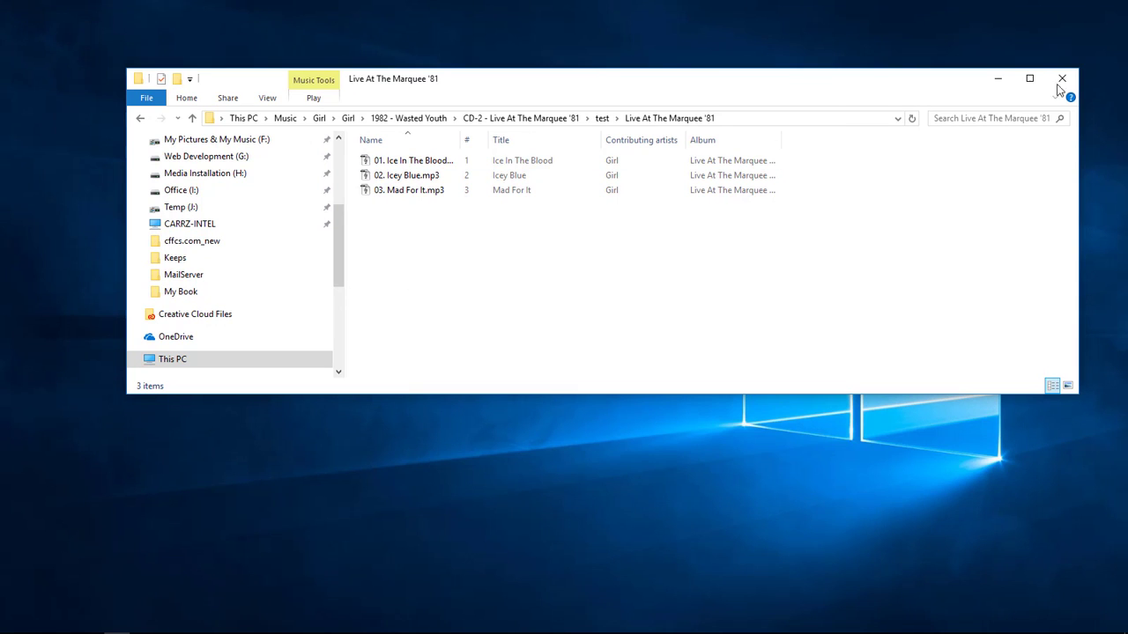
left_click(756, 118)
key("ctrl+c")
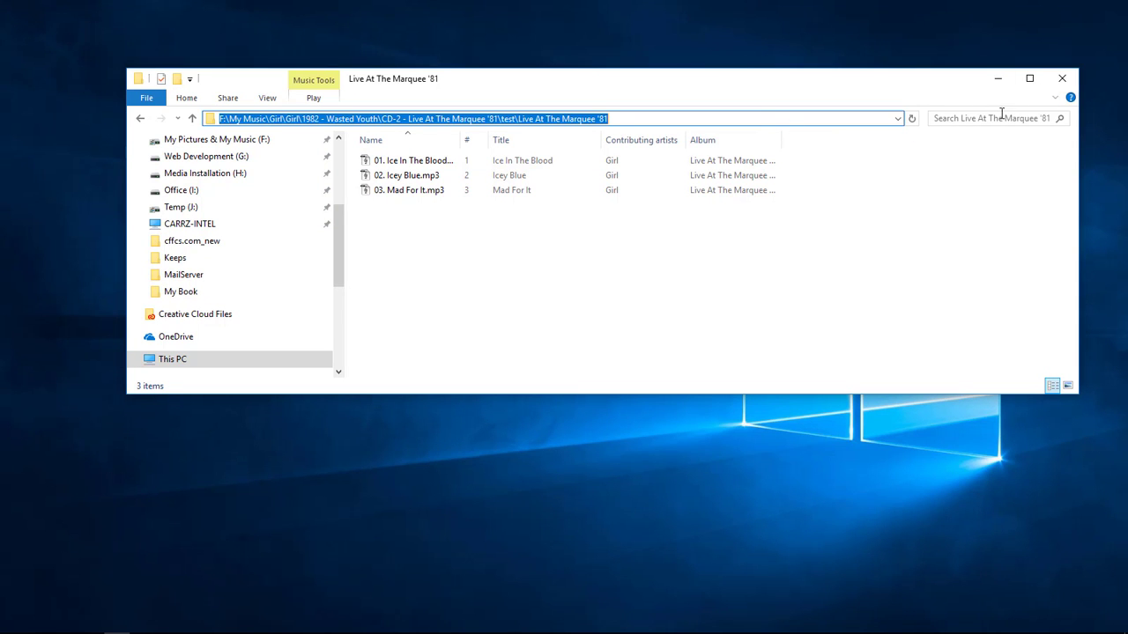
left_click(1062, 78)
Step: Reopen F: from Explorer's jump list and paste the path to return to Live At The Marquee '81
mouse_move(114, 627)
left_click_drag(114, 627, 161, 463)
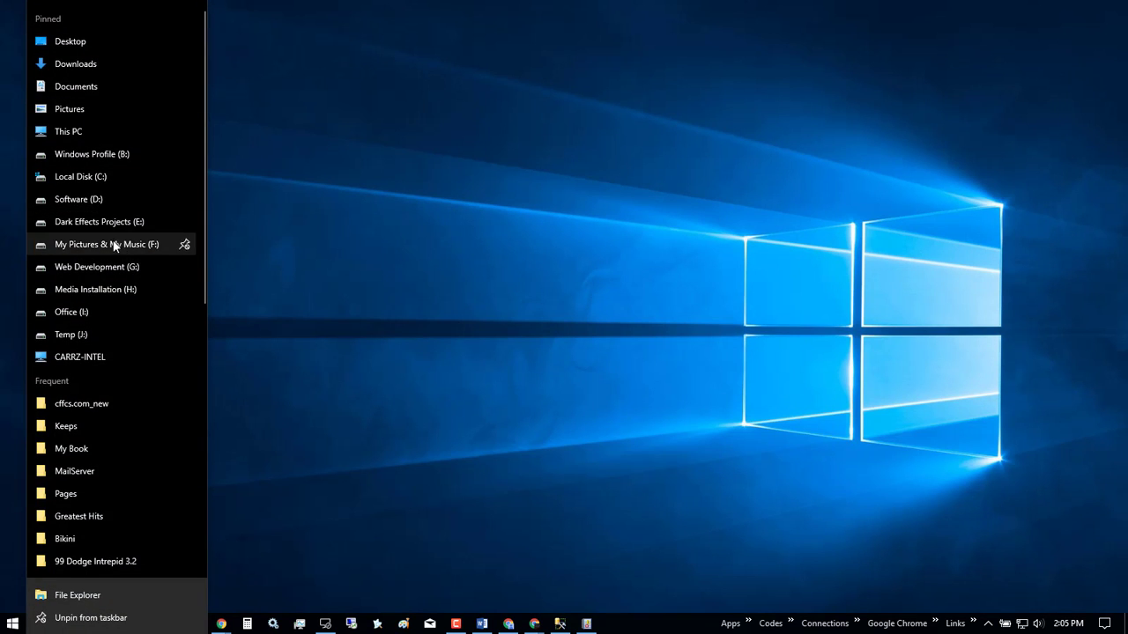
left_click(112, 244)
left_click(484, 118)
key("ctrl+v")
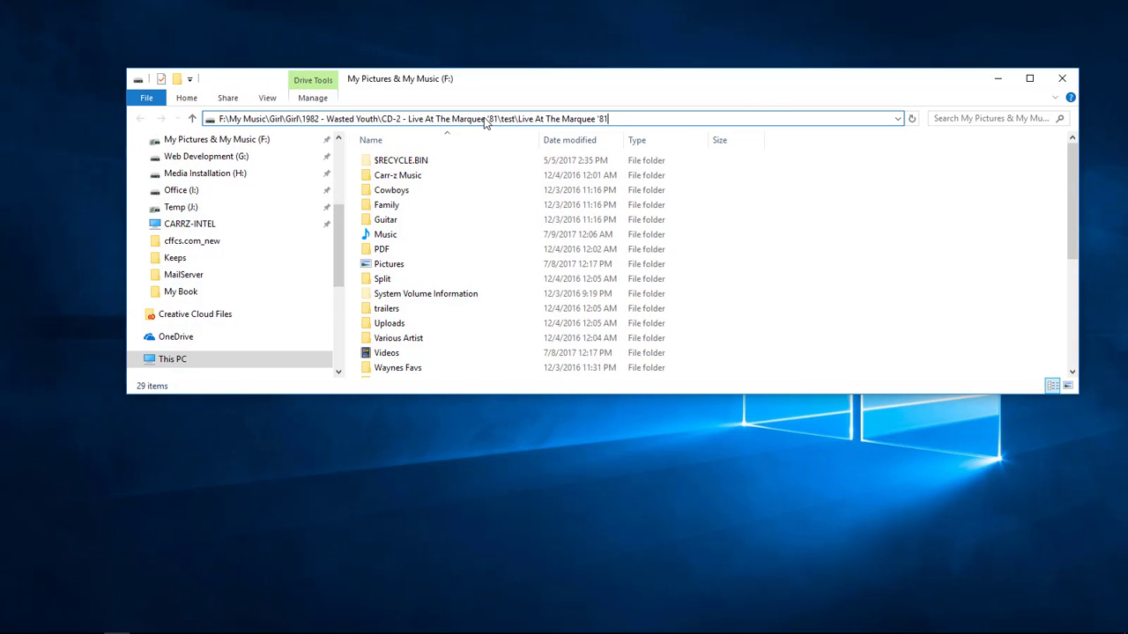
key("Return")
Step: Repeatedly open and dismiss the context menu of Ice In The Blood.mp3 to check Explorer doesn't crash
left_click(406, 162)
right_click(406, 162)
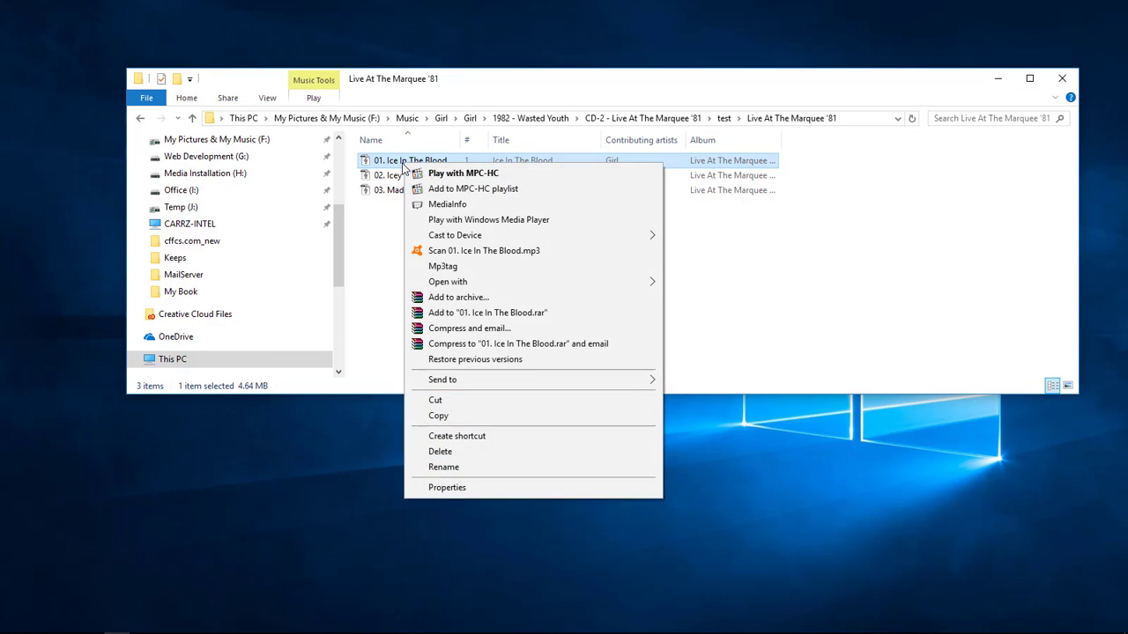
left_click(384, 176)
left_click(388, 162)
right_click(393, 163)
left_click(372, 240)
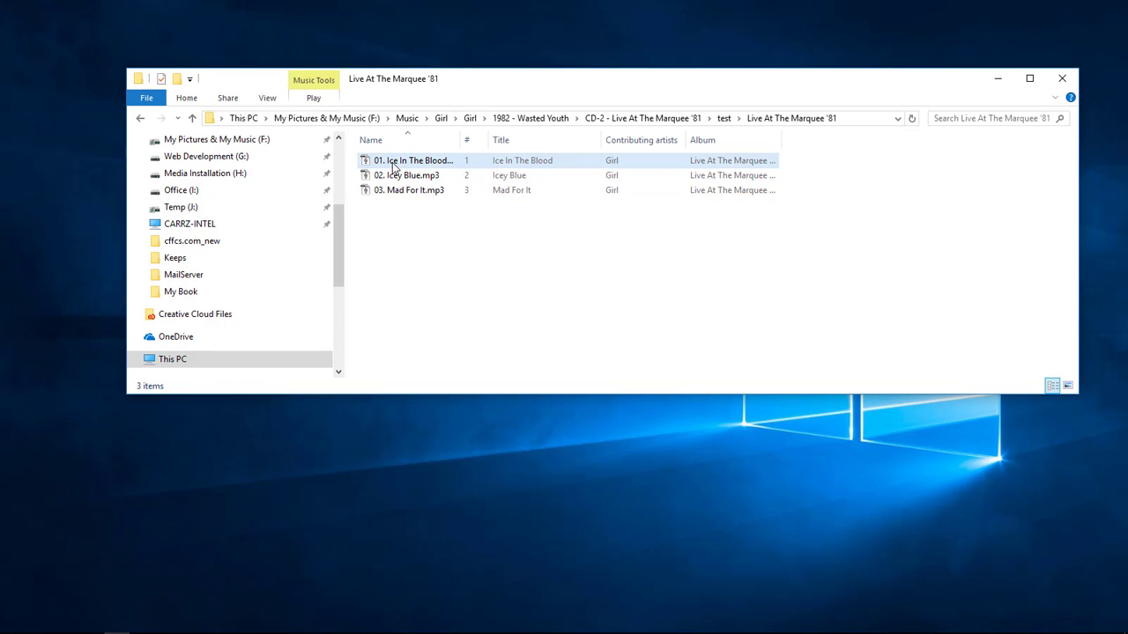
right_click(394, 162)
left_click(372, 239)
right_click(395, 161)
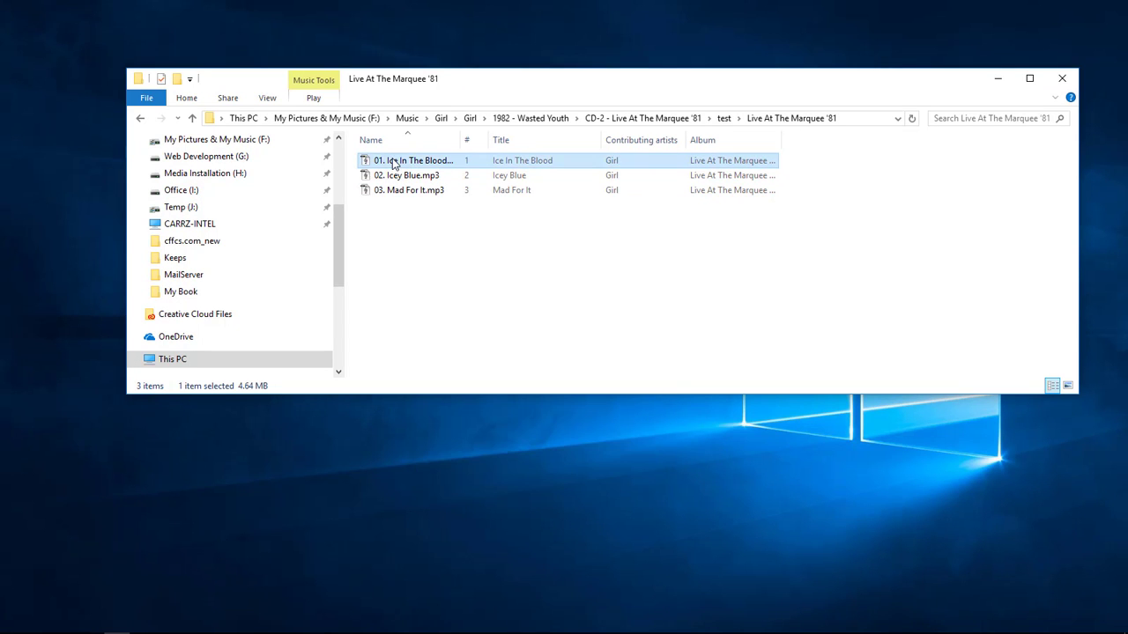
left_click(377, 245)
right_click(395, 161)
left_click(379, 218)
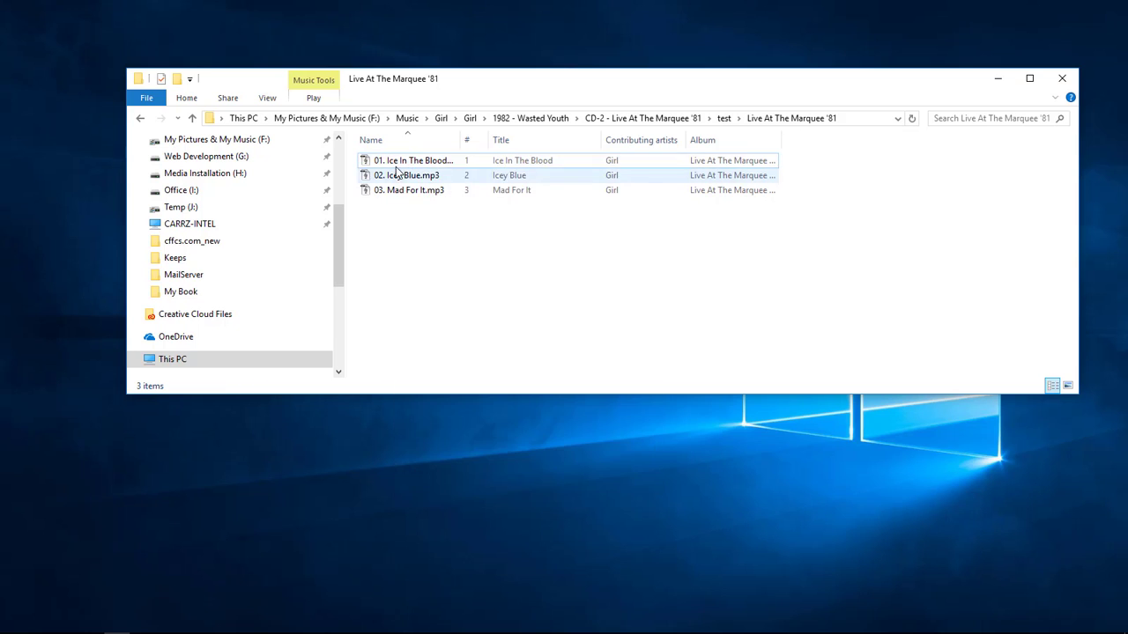
right_click(396, 161)
left_click(377, 242)
left_click(405, 163)
right_click(404, 161)
left_click(385, 244)
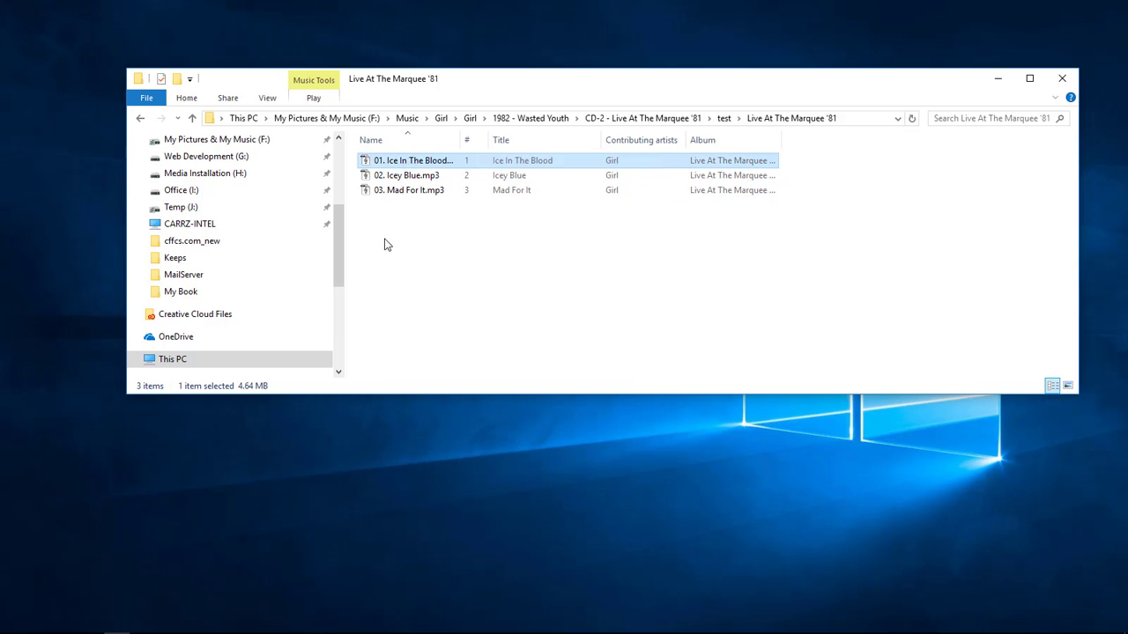
right_click(393, 163)
left_click(385, 244)
Step: Test the context menus of 02. Icey Blue.mp3 and 03. Mad For It.mp3
left_click(403, 176)
right_click(403, 176)
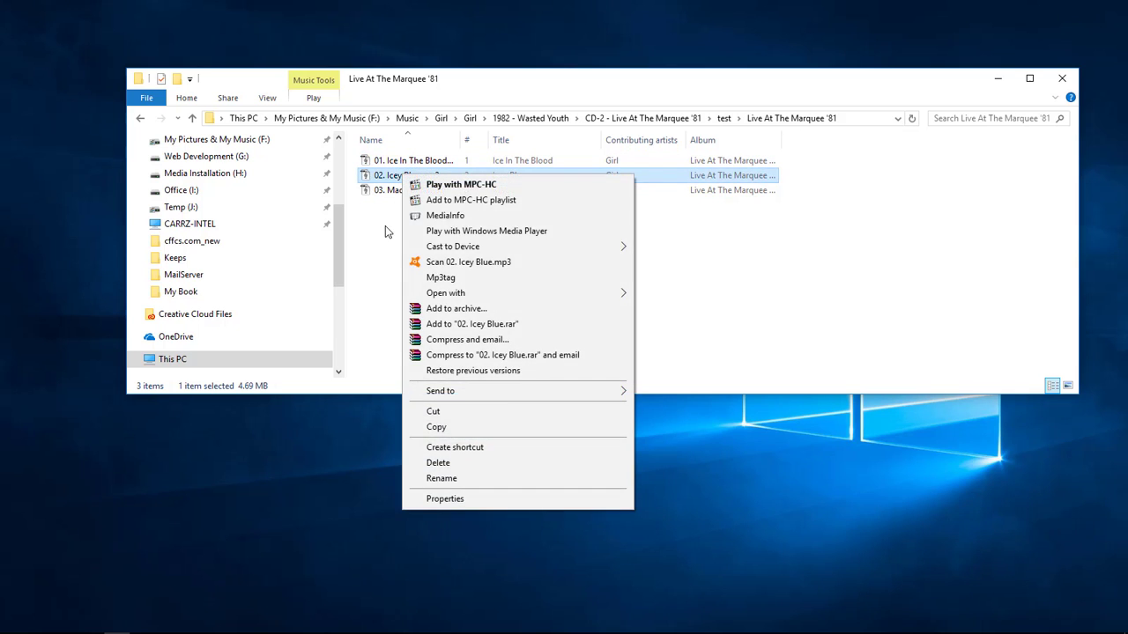
left_click(385, 227)
left_click(400, 193)
right_click(400, 195)
left_click(388, 240)
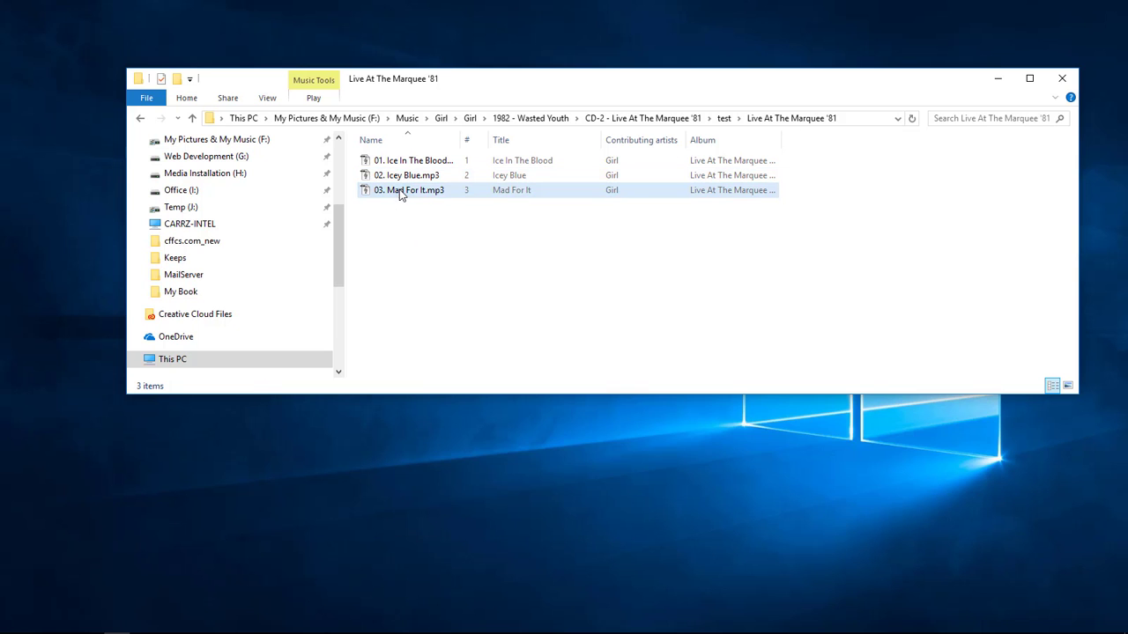
right_click(399, 192)
left_click(396, 193)
right_click(396, 193)
left_click(384, 241)
Step: Test the context menu with all three mp3s selected, then on individual files again
left_click_drag(384, 240, 406, 141)
right_click(402, 174)
left_click(405, 167)
right_click(405, 170)
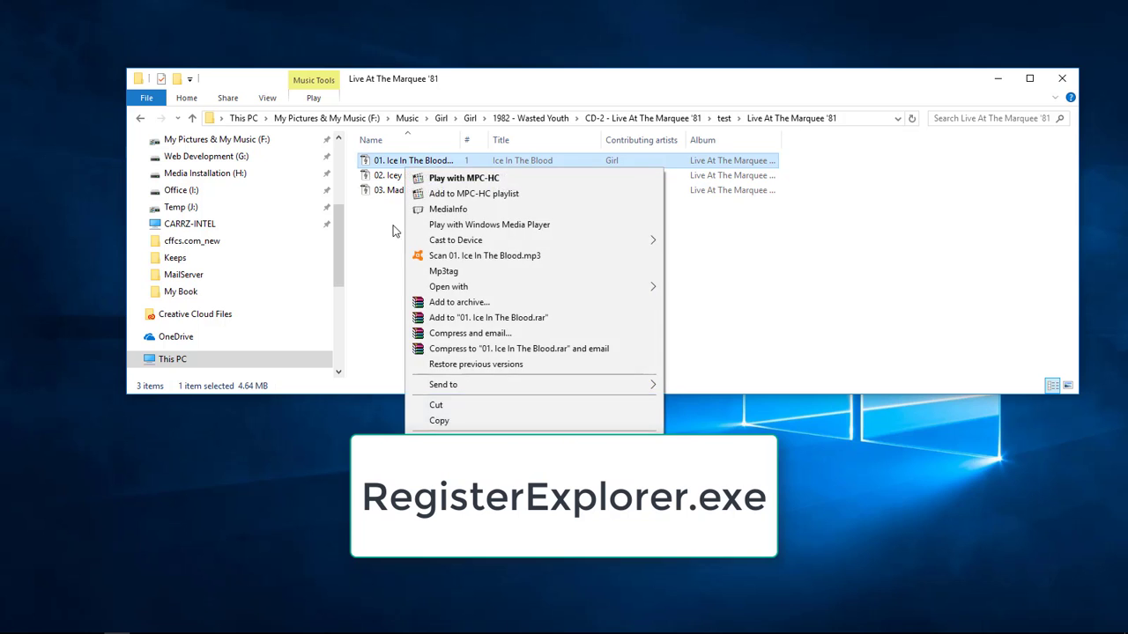
left_click(388, 240)
right_click(390, 174)
left_click(388, 240)
right_click(407, 162)
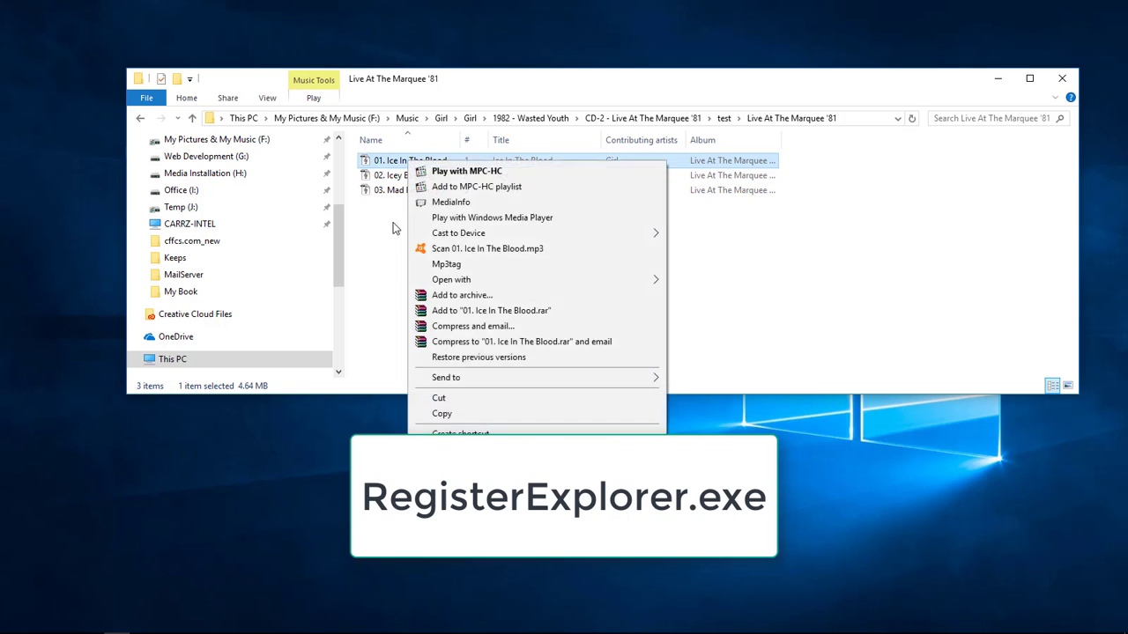
left_click(397, 231)
right_click(402, 175)
left_click(395, 238)
Step: Go to H:\Media\TotalAudioConverter and clear the file selection
left_click(407, 249)
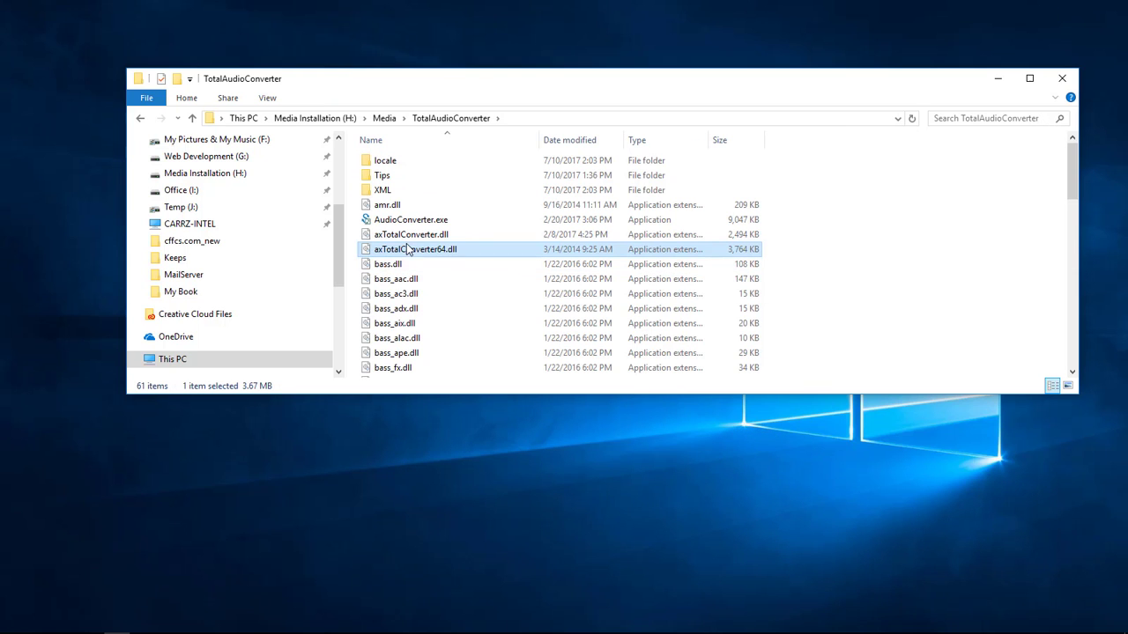
mouse_move(402, 253)
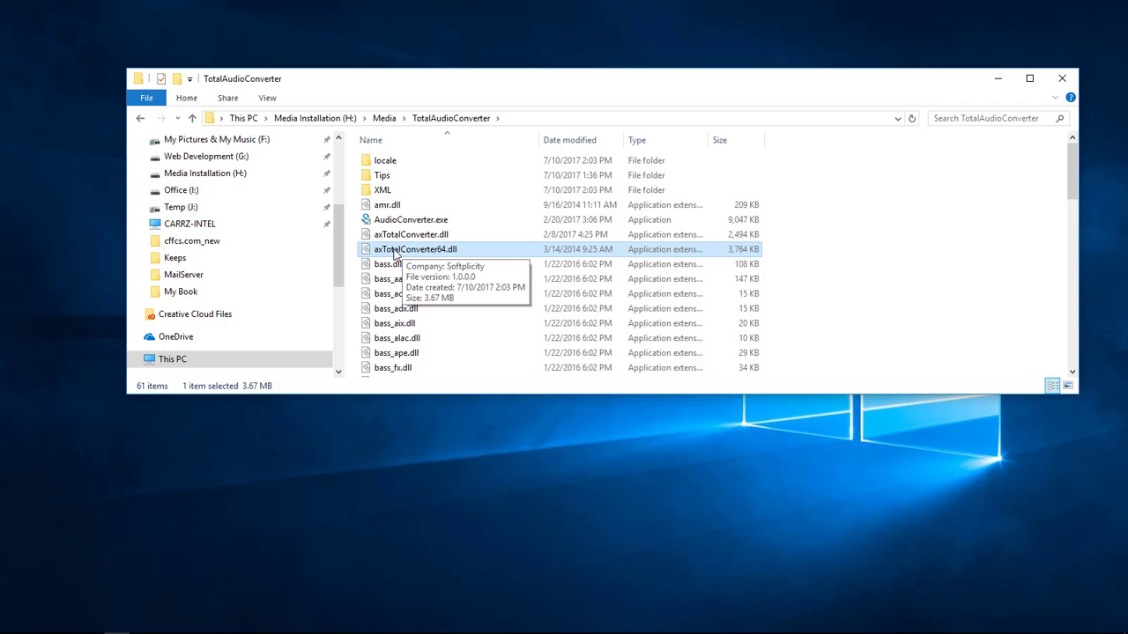
left_click(925, 254)
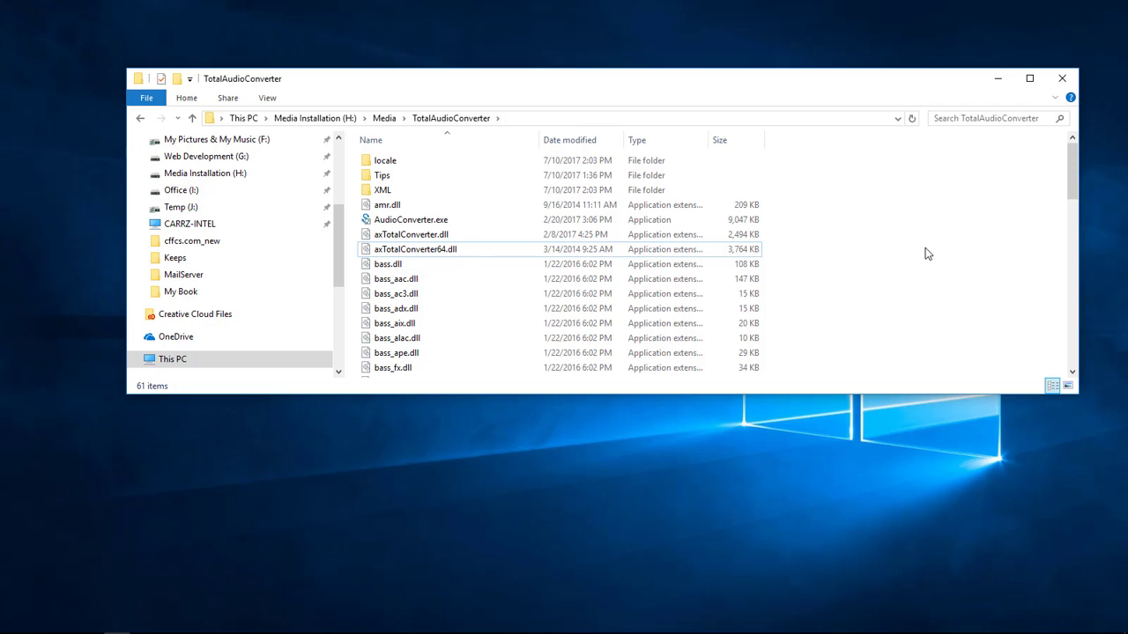